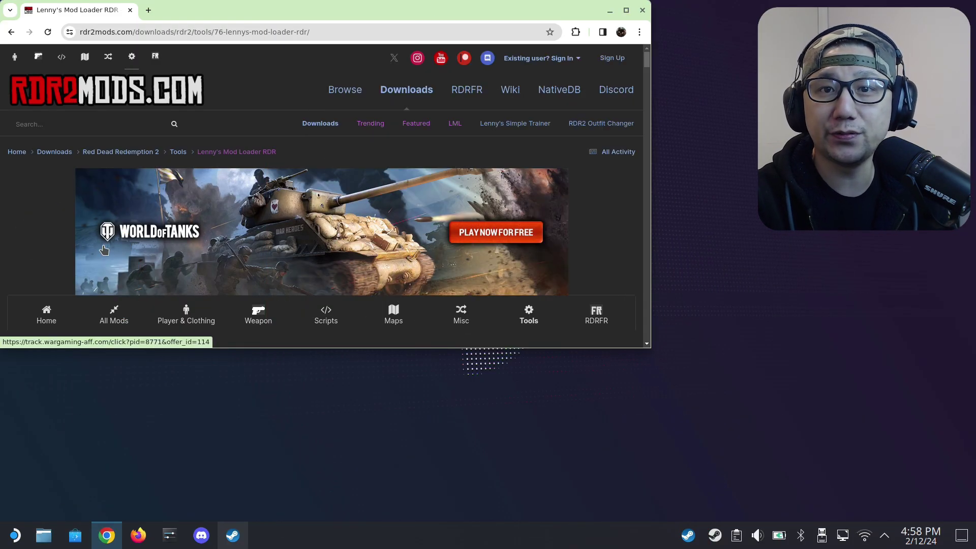
Review the Lenny's Mod Loader page, highlighting the mod's title and version
scroll(239, 218, "down", 4)
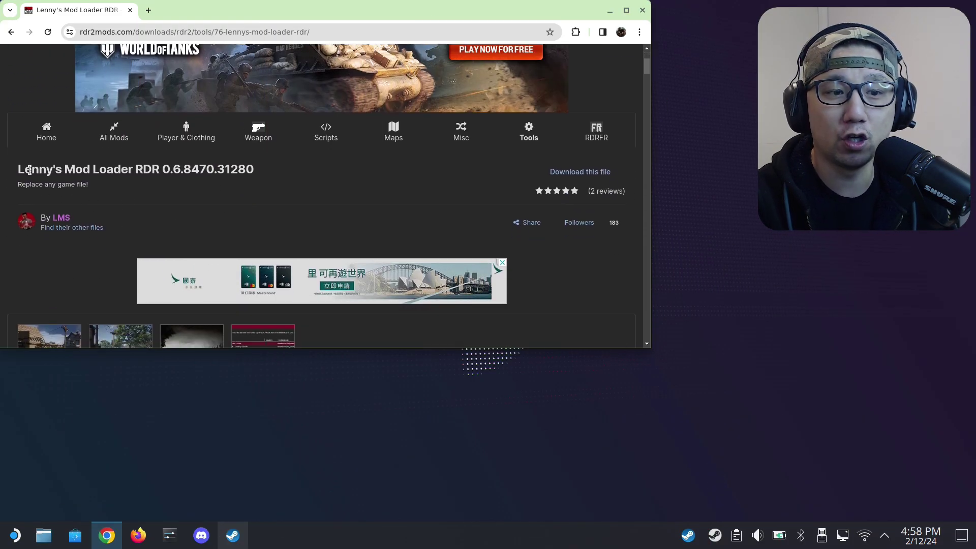
left_click_drag(20, 169, 265, 174)
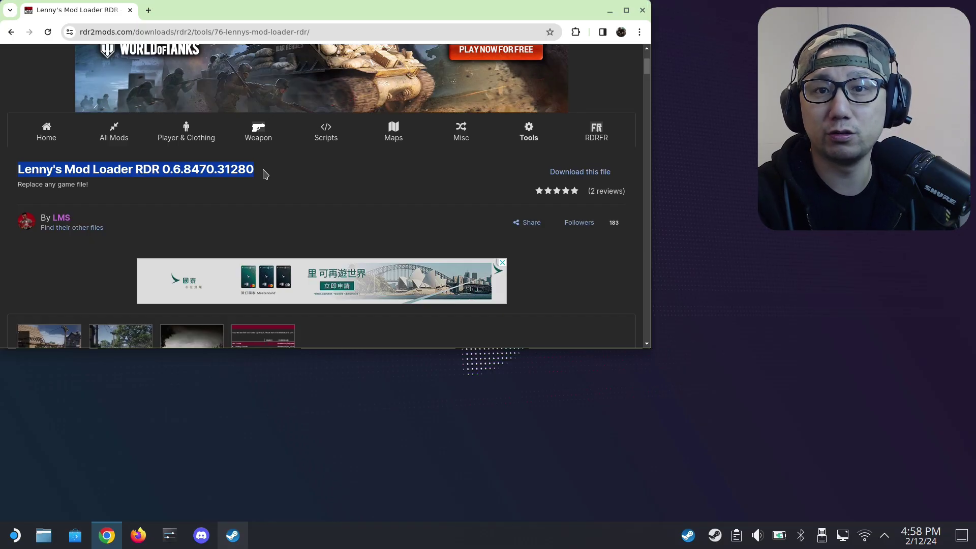
left_click(265, 174)
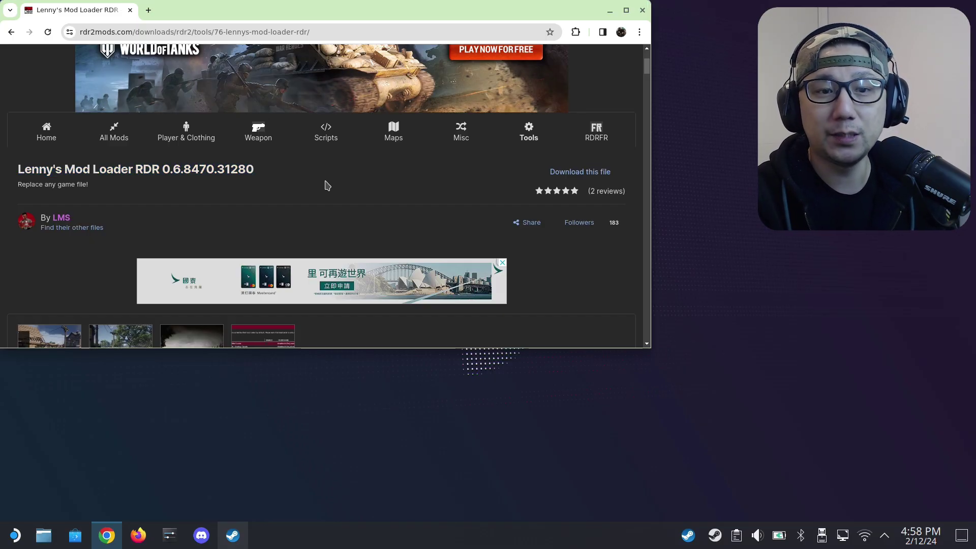
scroll(370, 200, "up", 4)
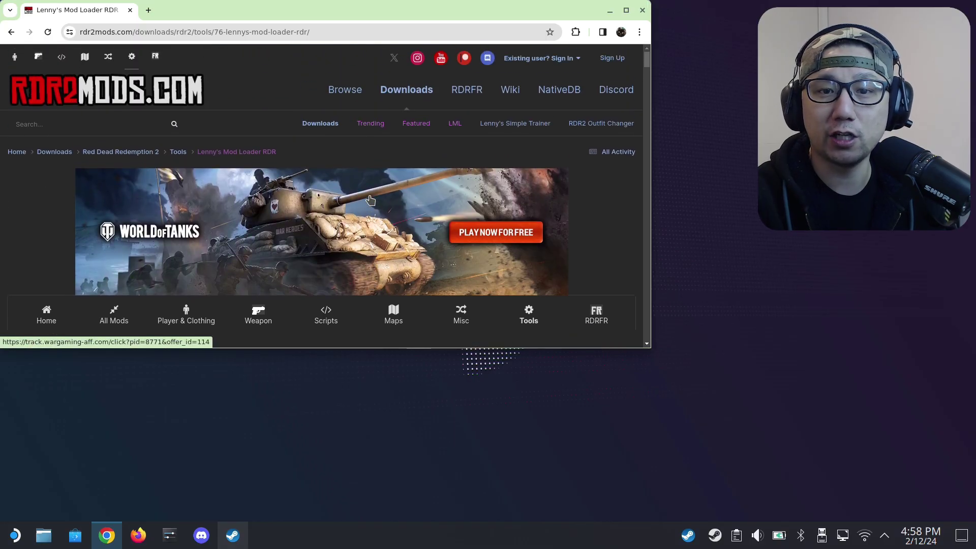
scroll(370, 200, "down", 2)
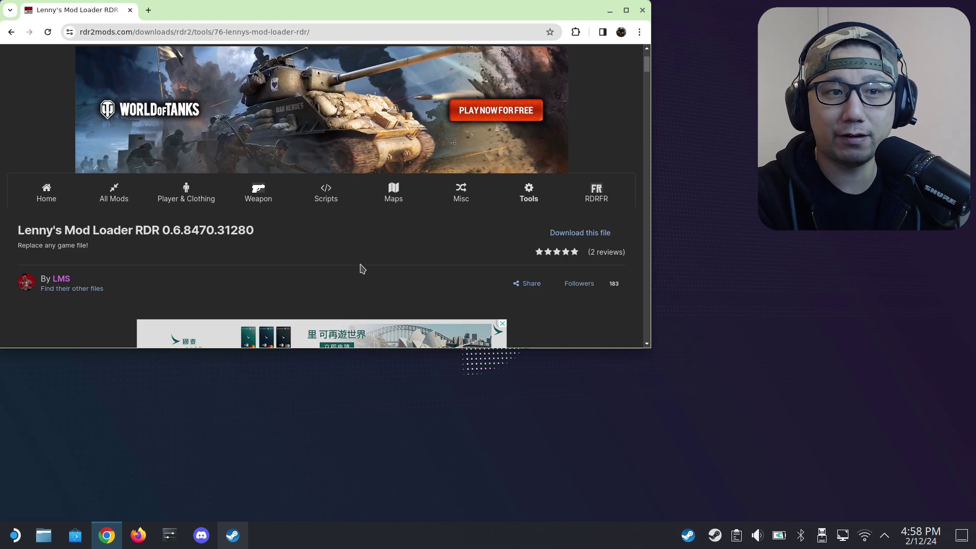
scroll(362, 268, "up", 2)
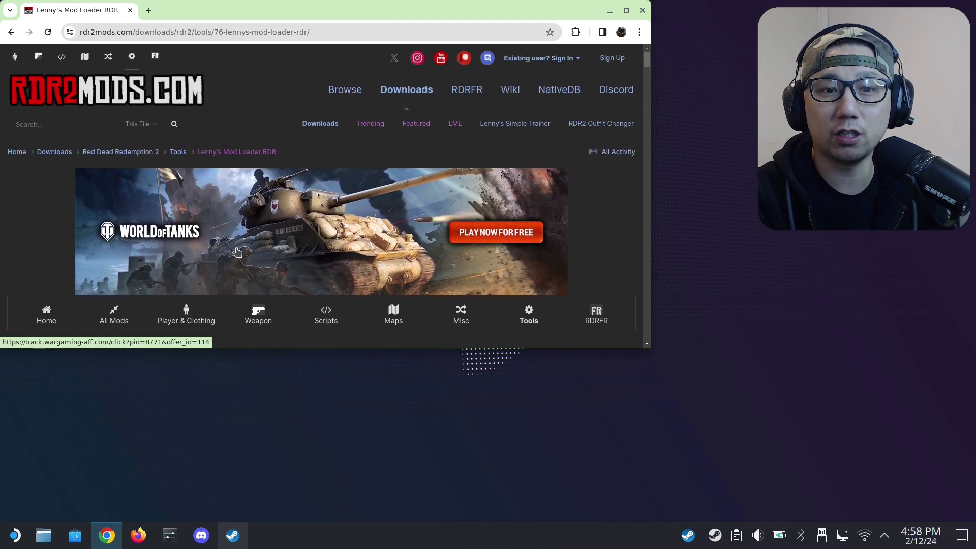
scroll(359, 205, "down", 3)
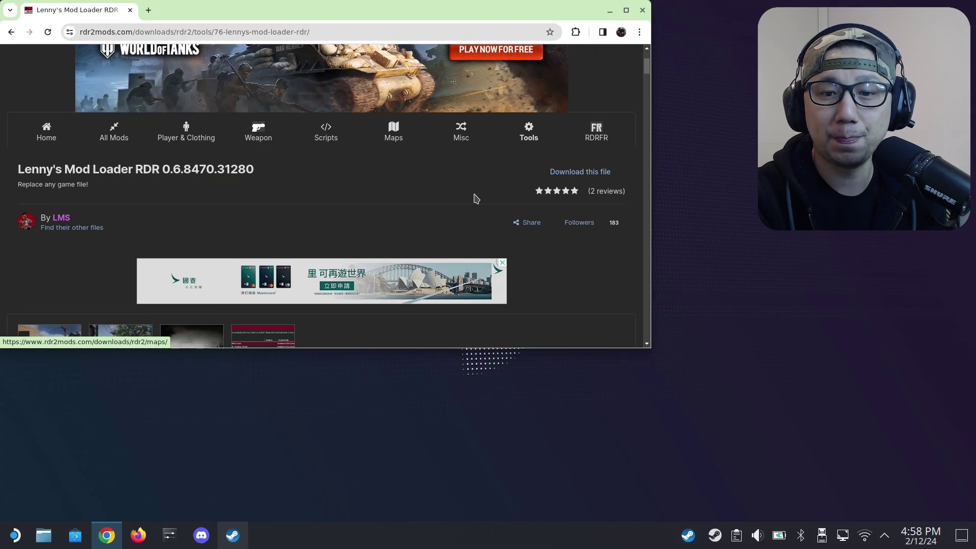
Download the main file lml_rdr_beta_11.zip and go back to the mod's page
left_click(573, 174)
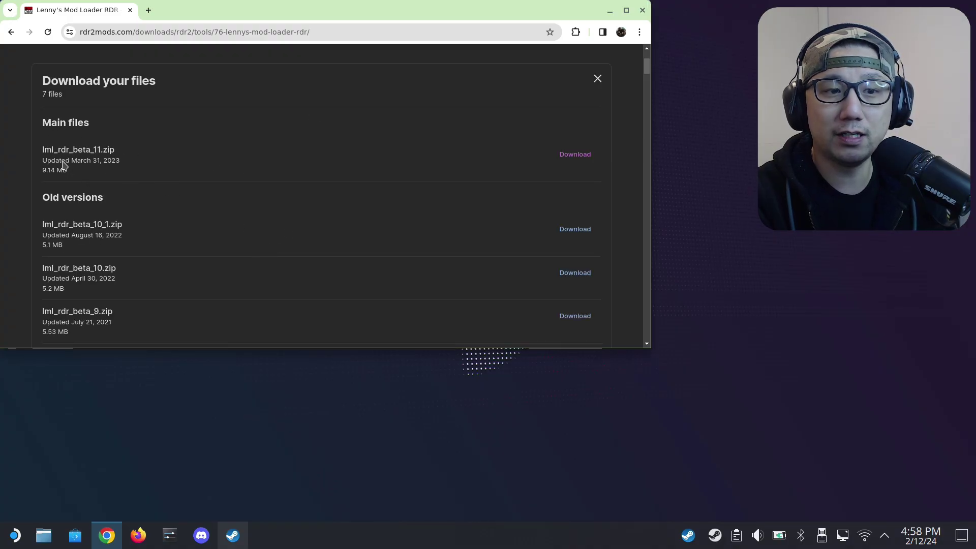
left_click(586, 154)
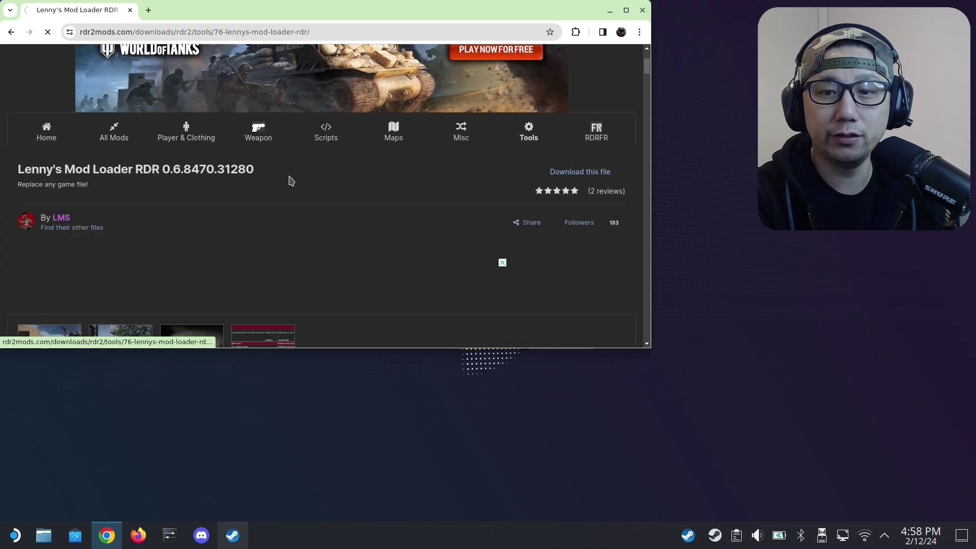
scroll(289, 229, "down", 2)
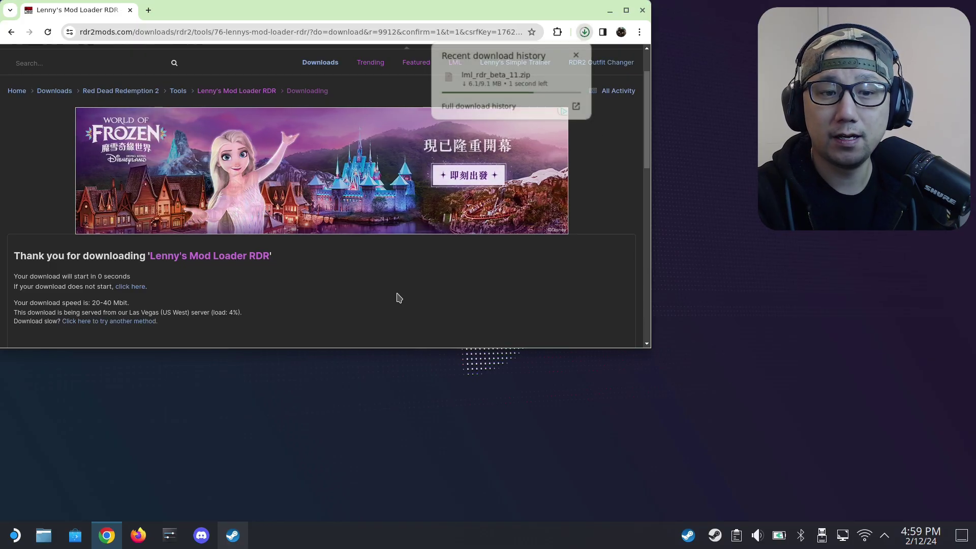
left_click(219, 93)
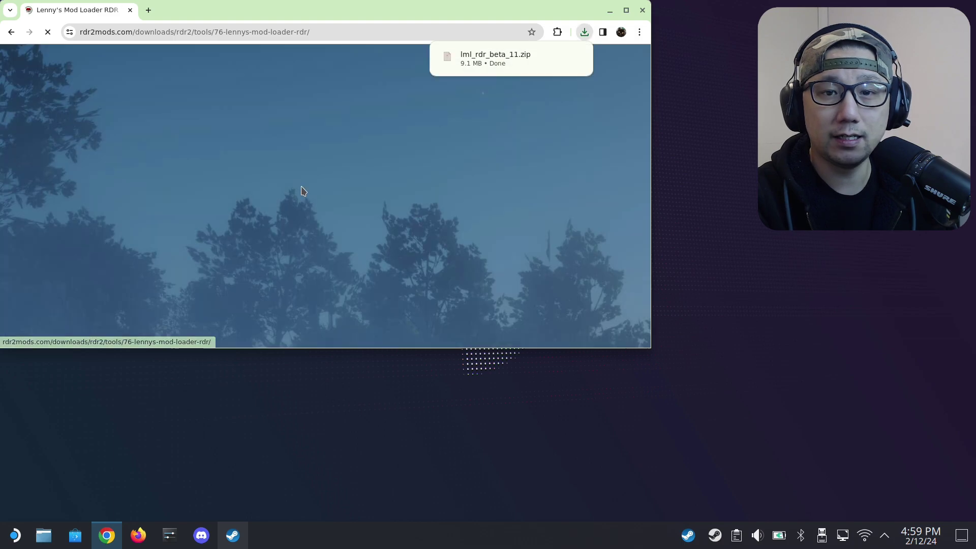
scroll(312, 188, "down", 15)
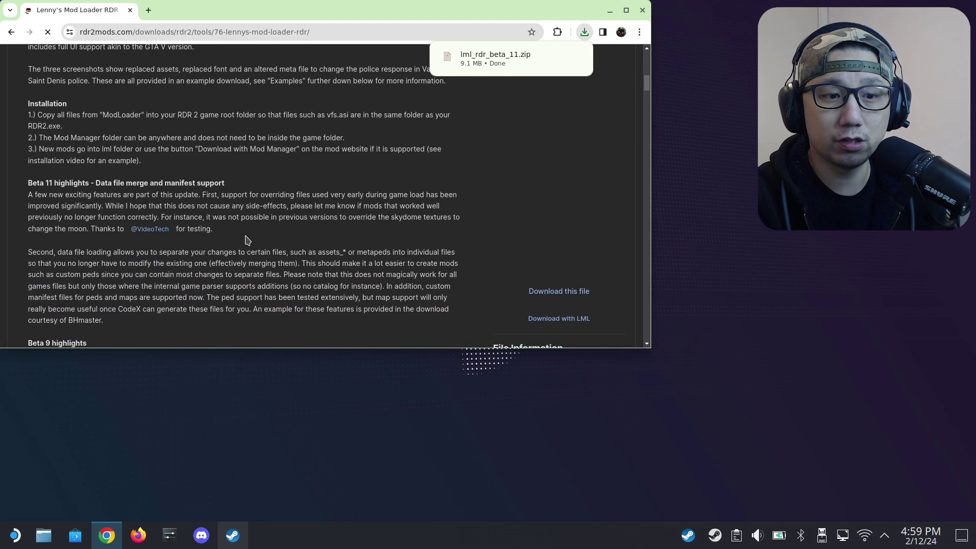
scroll(247, 239, "down", 20)
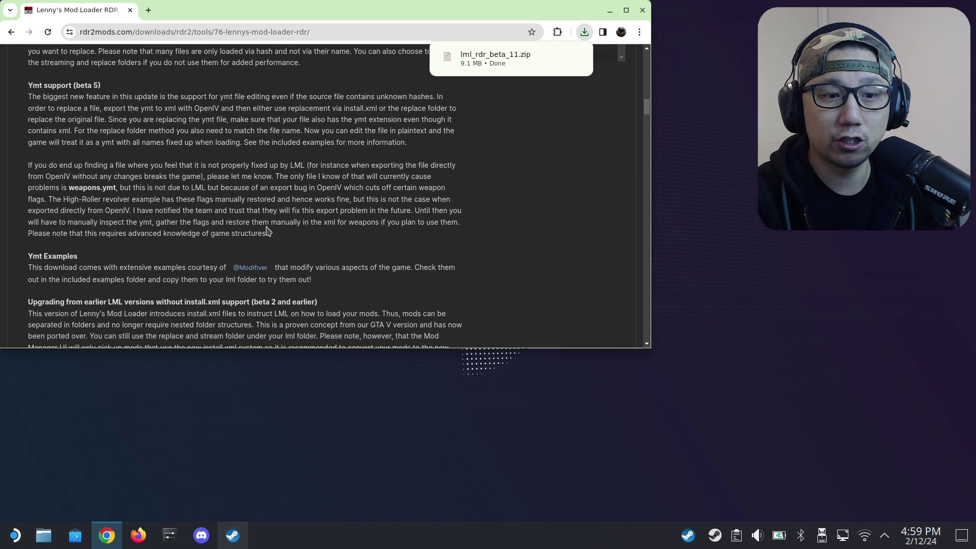
scroll(284, 239, "up", 4)
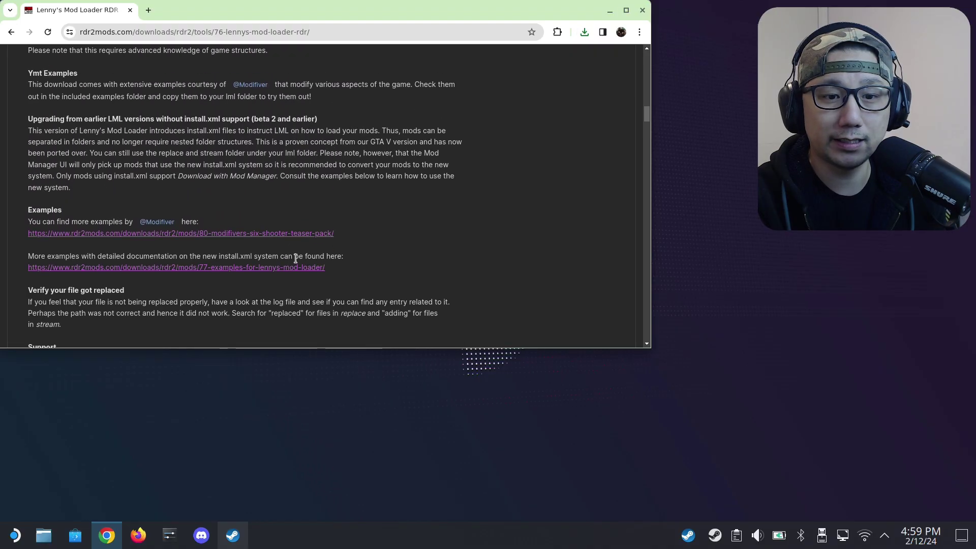
left_click(220, 267)
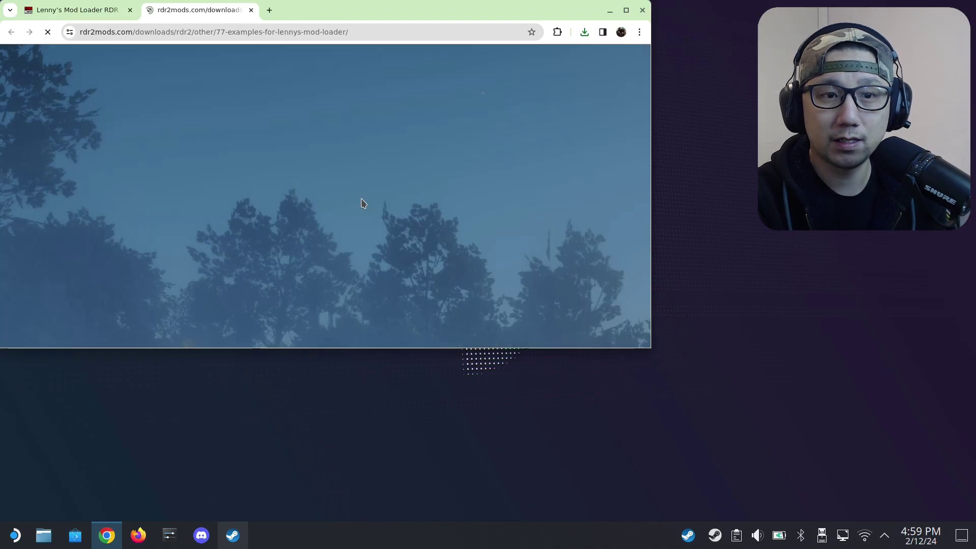
Read the Examples for Lenny's Mod Loader file description and start its download
scroll(292, 173, "down", 3)
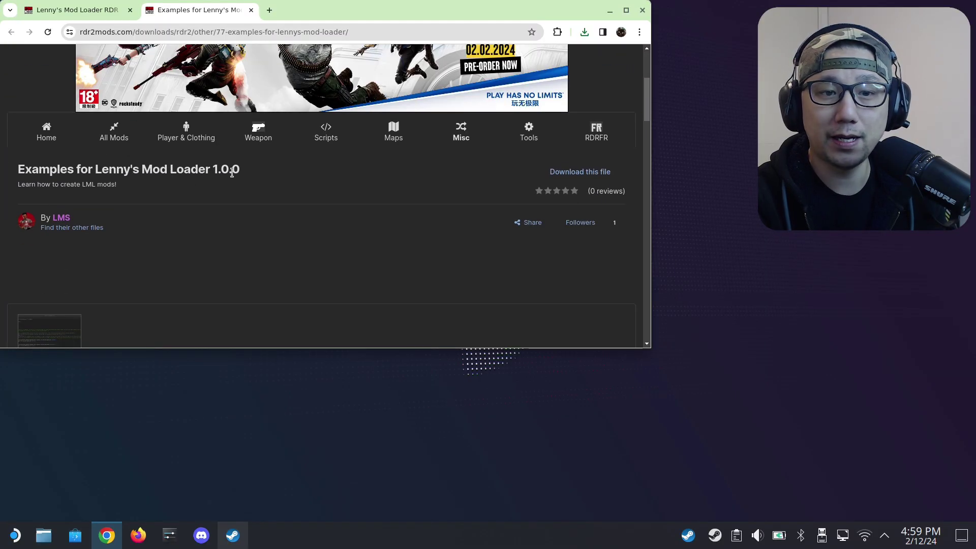
scroll(304, 182, "down", 5)
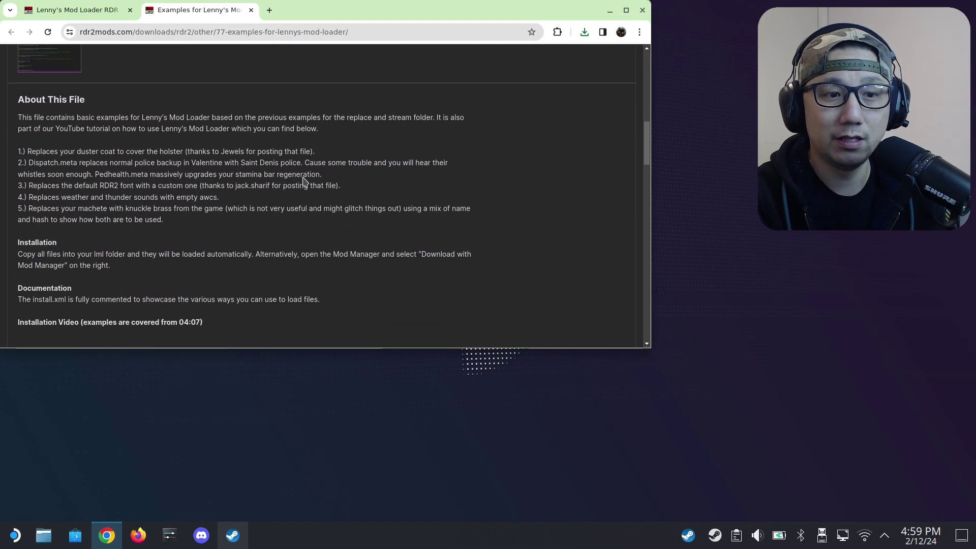
left_click_drag(17, 190, 127, 186)
left_click(75, 186)
left_click(131, 185)
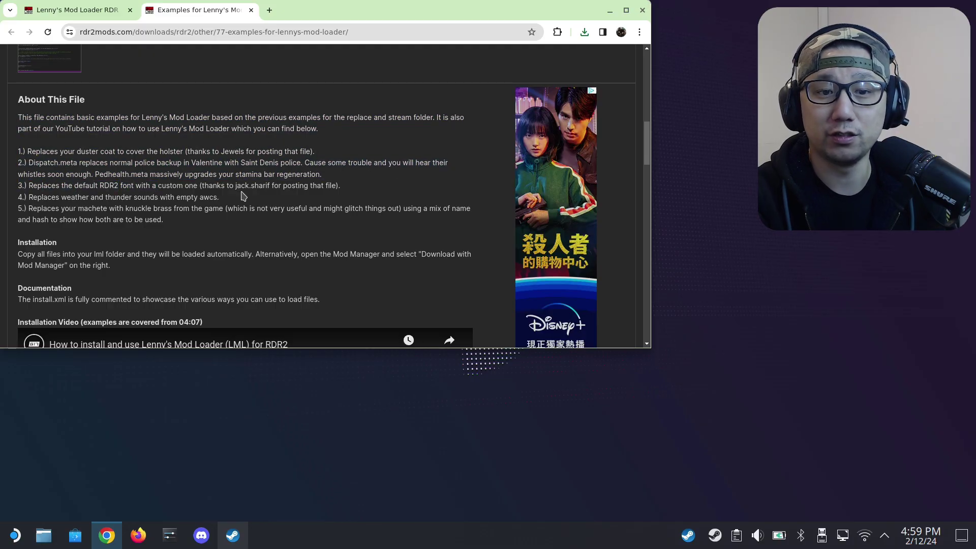
scroll(243, 195, "down", 2)
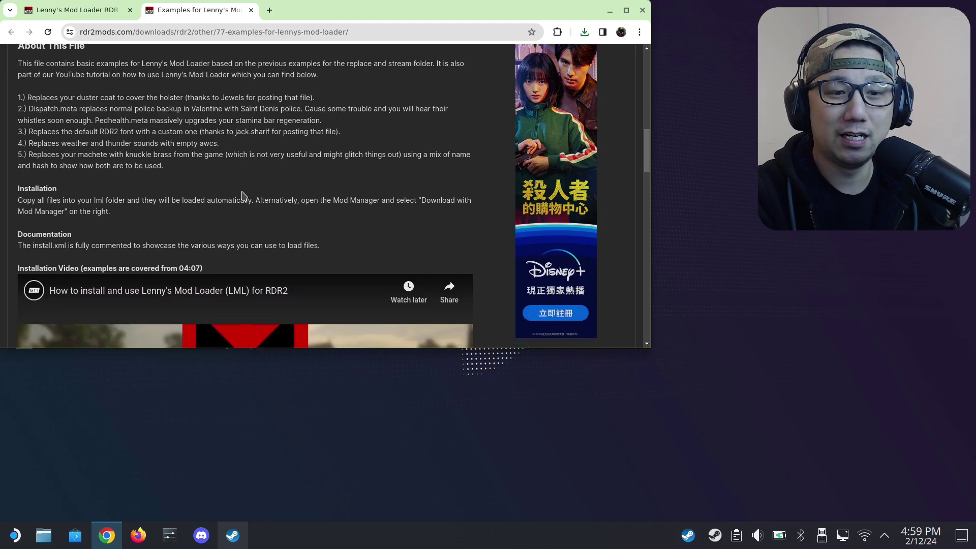
scroll(243, 195, "down", 10)
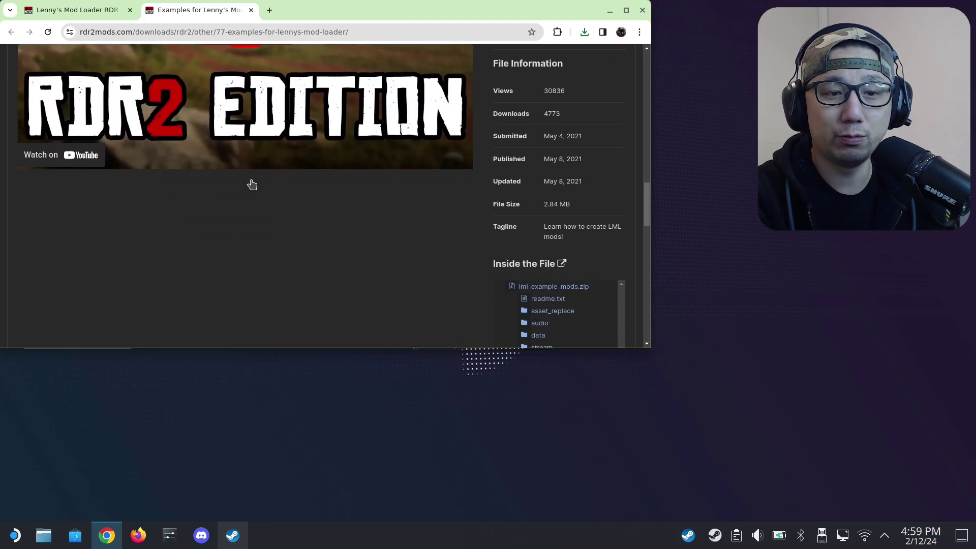
scroll(252, 184, "up", 12)
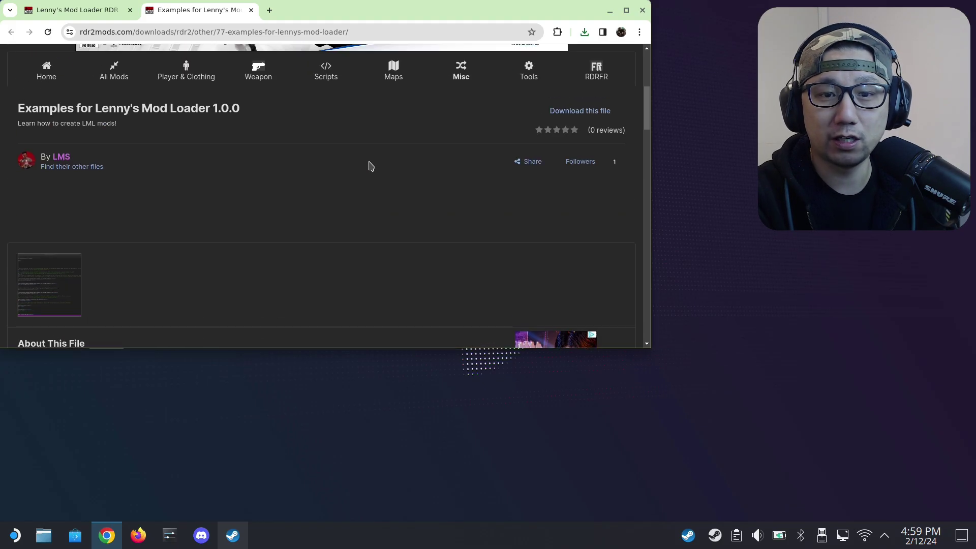
left_click(580, 112)
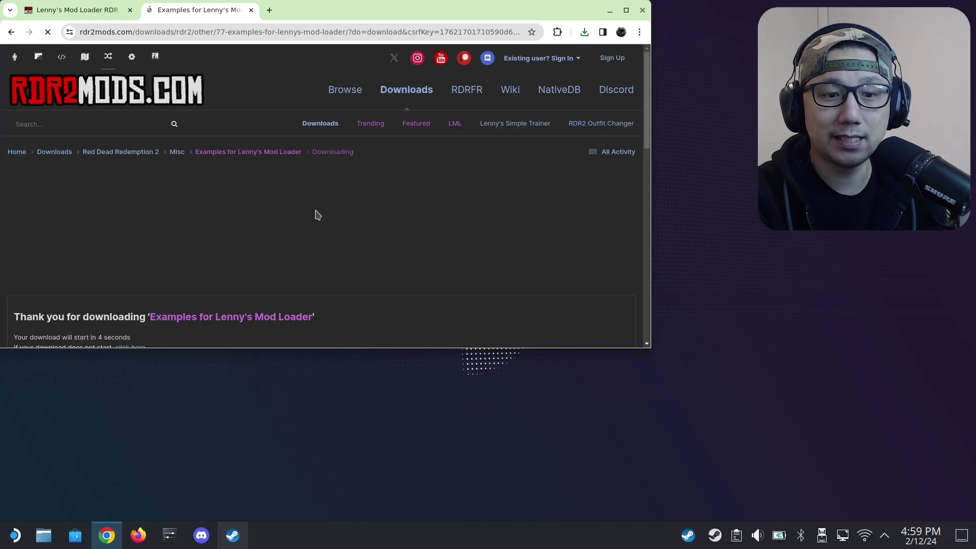
Confirm lml_example_mods.zip finished downloading, then open the RDR 2 Asi Loader mod page
scroll(294, 224, "down", 3)
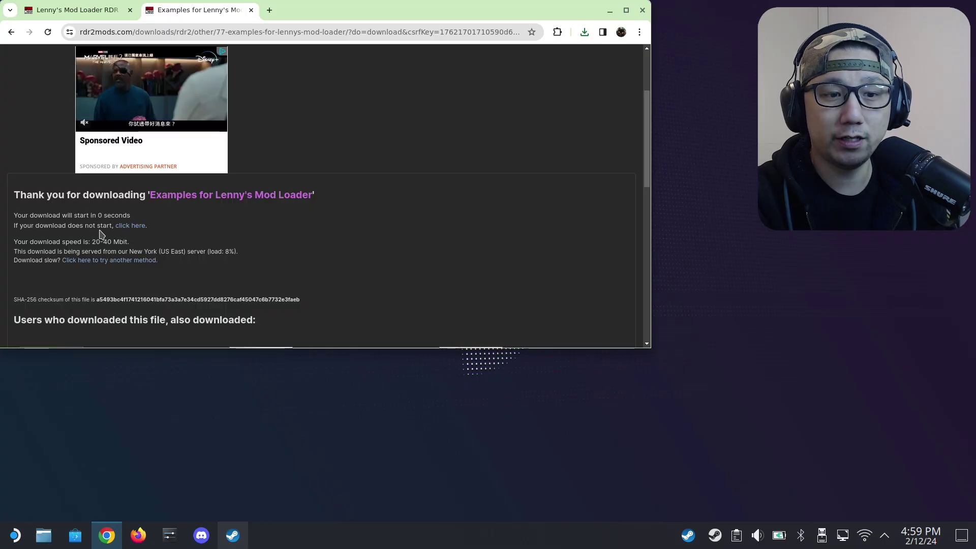
left_click(584, 33)
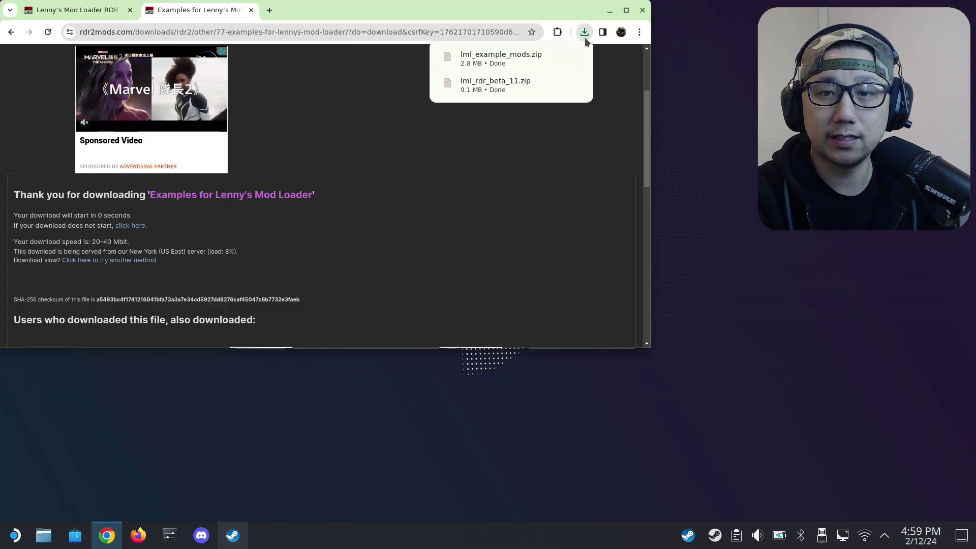
left_click(468, 261)
scroll(482, 175, "up", 3)
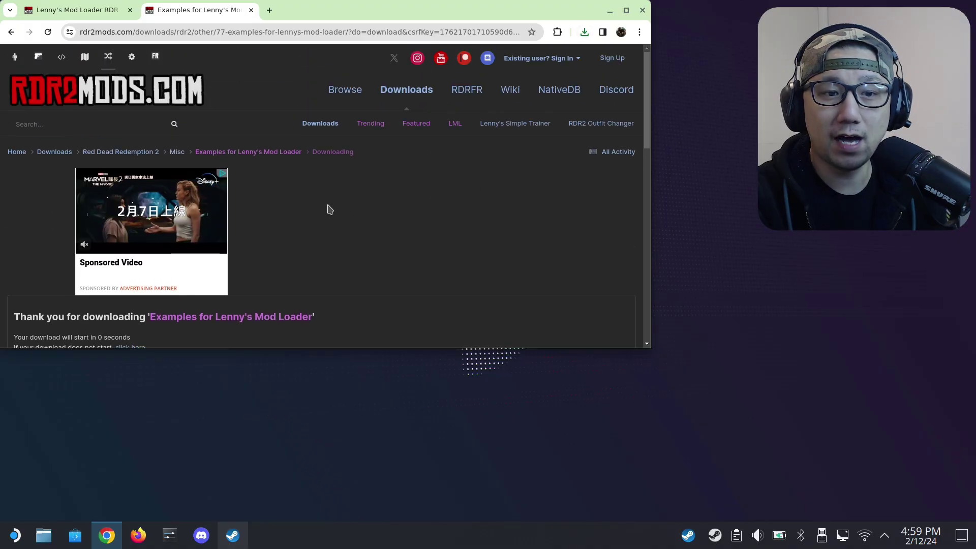
scroll(337, 208, "down", 7)
scroll(290, 227, "up", 4)
scroll(291, 227, "down", 2)
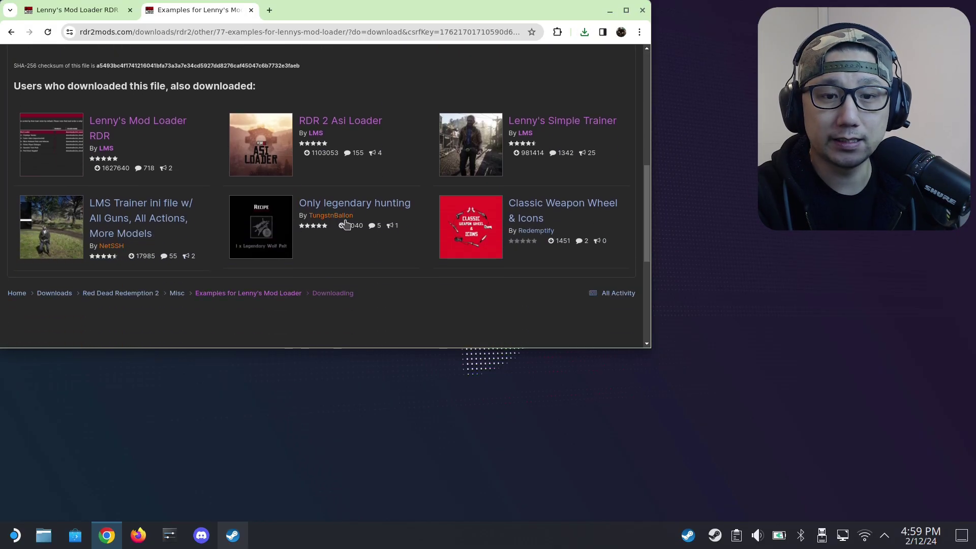
left_click(361, 124)
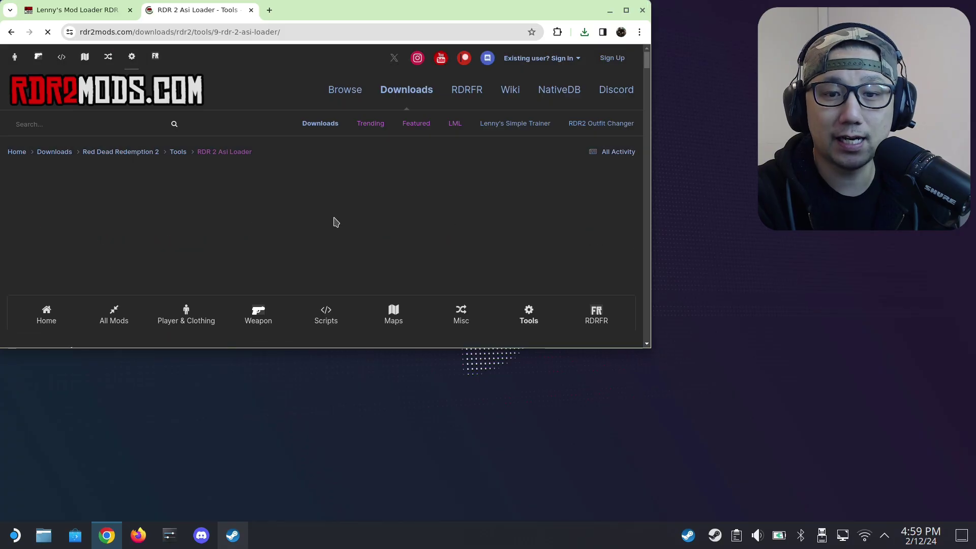
Download rdr2_asi_loader_02_2.zip, the newest RDR 2 Asi Loader file
scroll(333, 220, "down", 5)
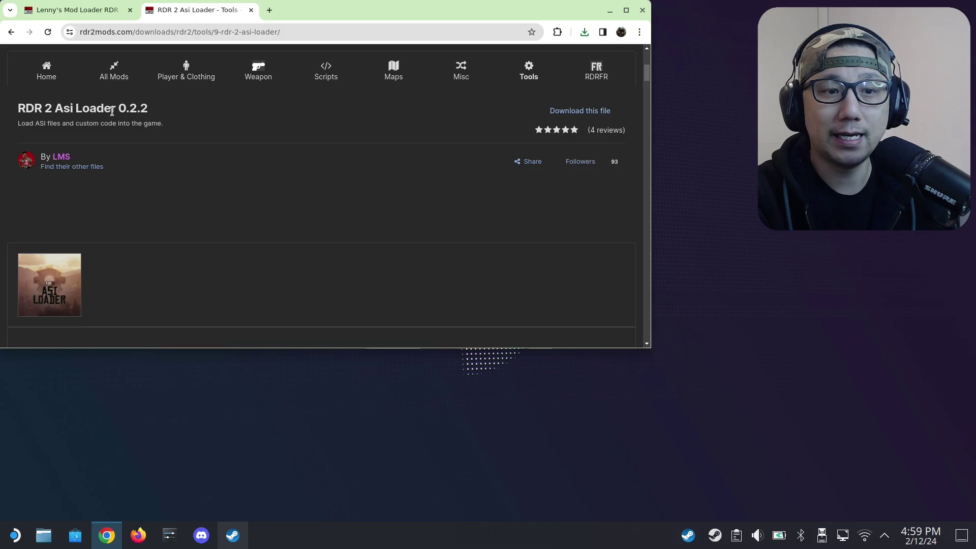
left_click(583, 113)
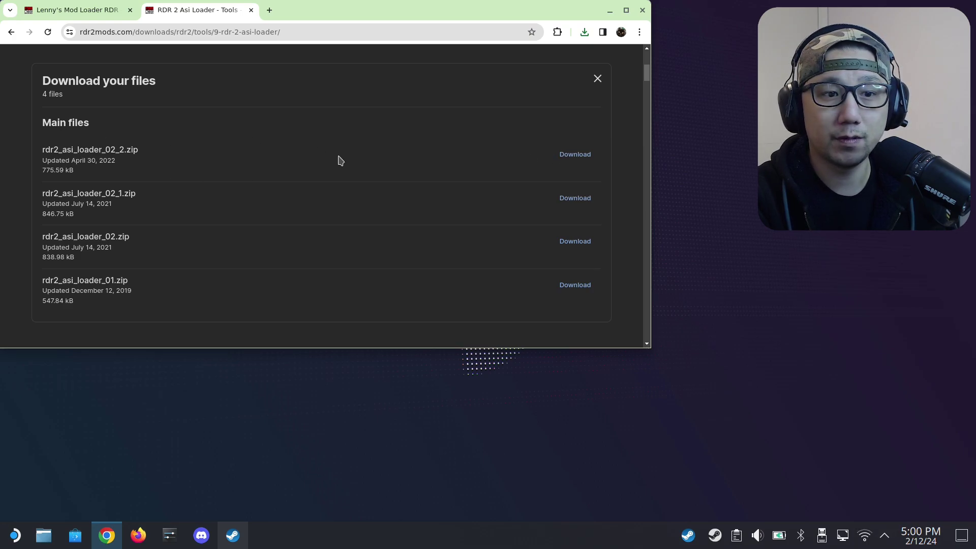
left_click(576, 154)
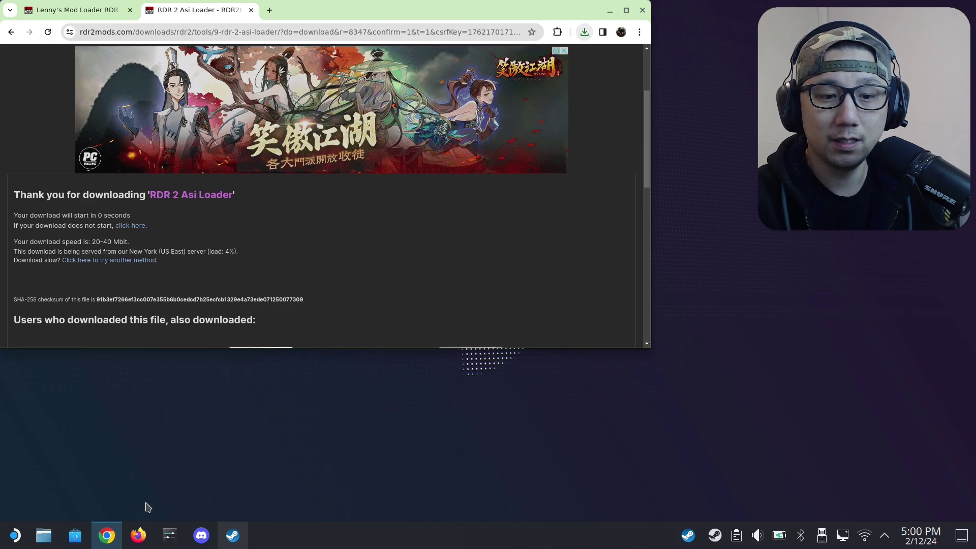
Minimise the browser, select the three new zips in Downloads, and enter RDR2 MODS
left_click(609, 11)
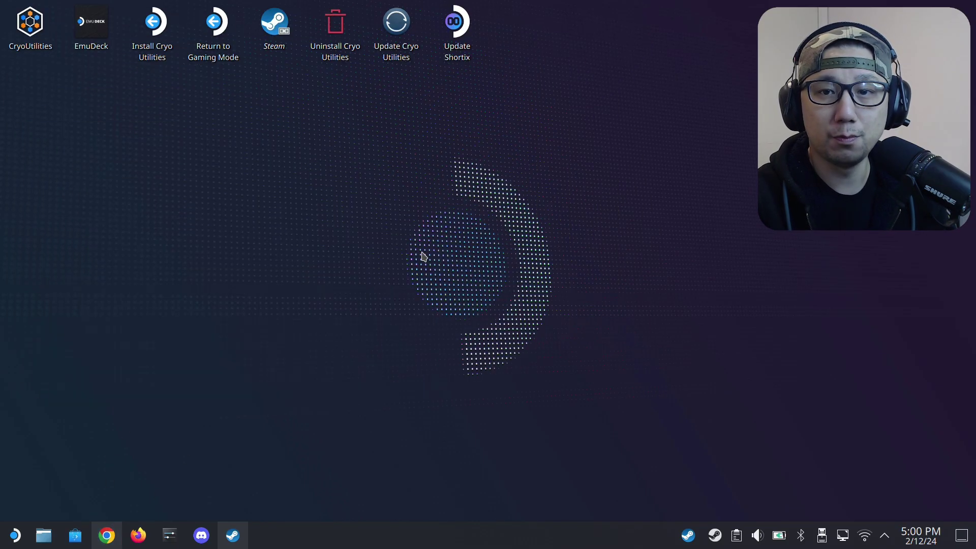
left_click(43, 536)
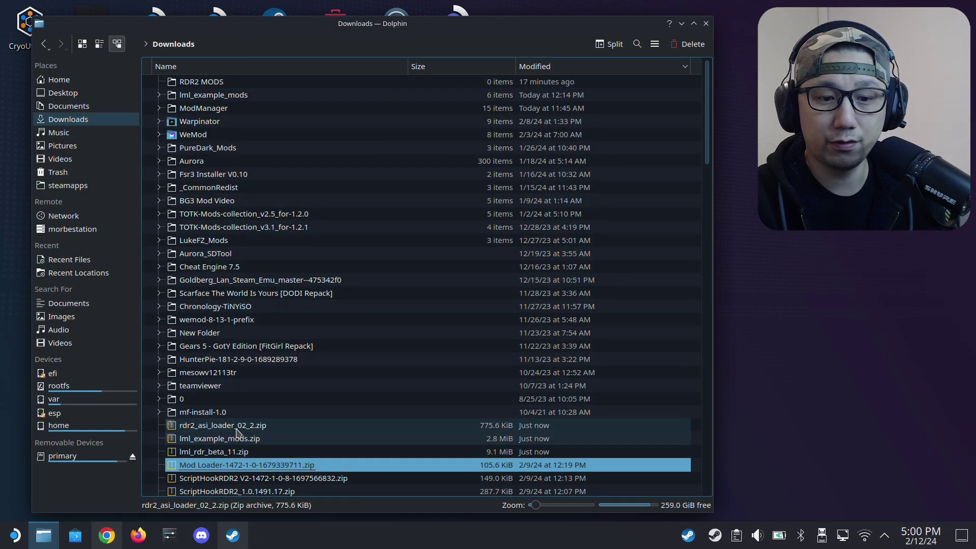
left_click(233, 426)
left_click(232, 452, "shift")
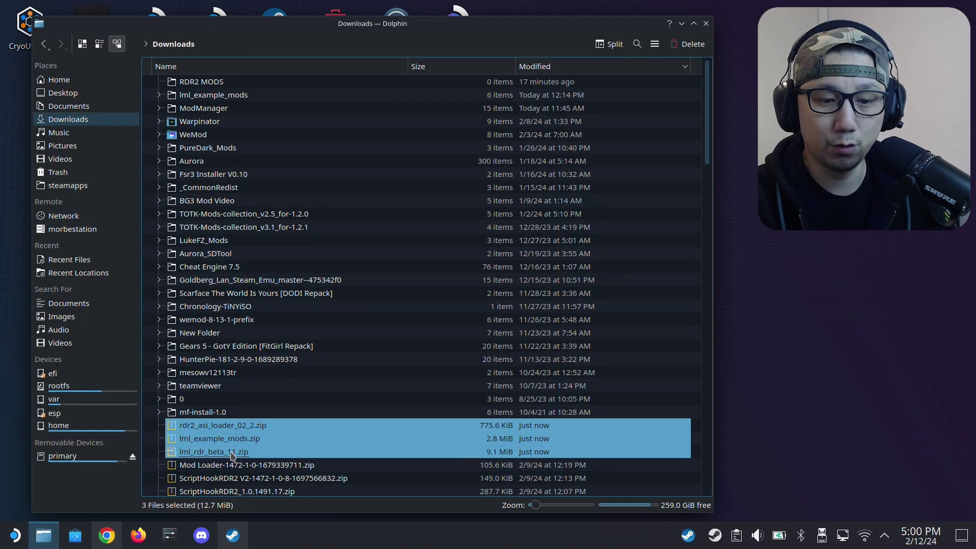
left_click(208, 83)
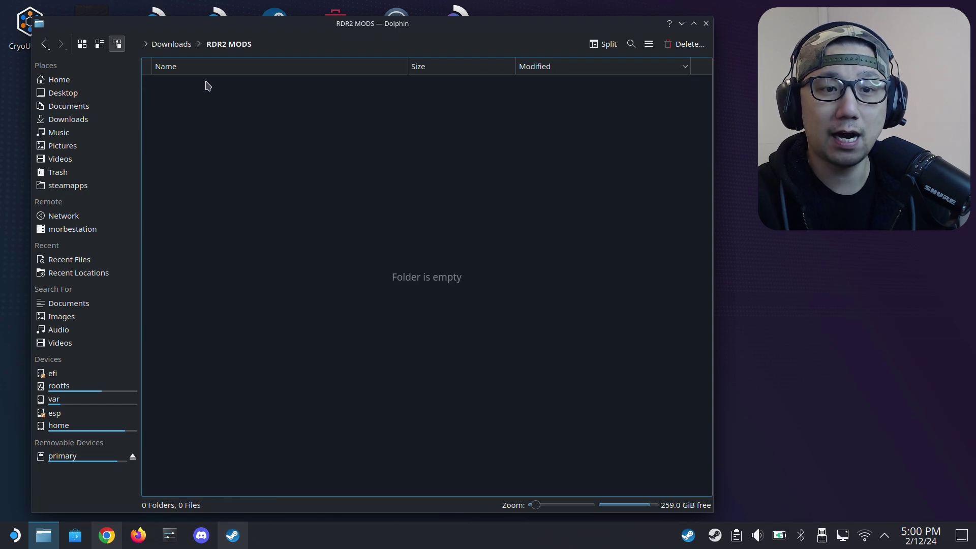
Paste the three mod zips into the RDR2 MODS folder
key("ctrl+v")
left_click(257, 160)
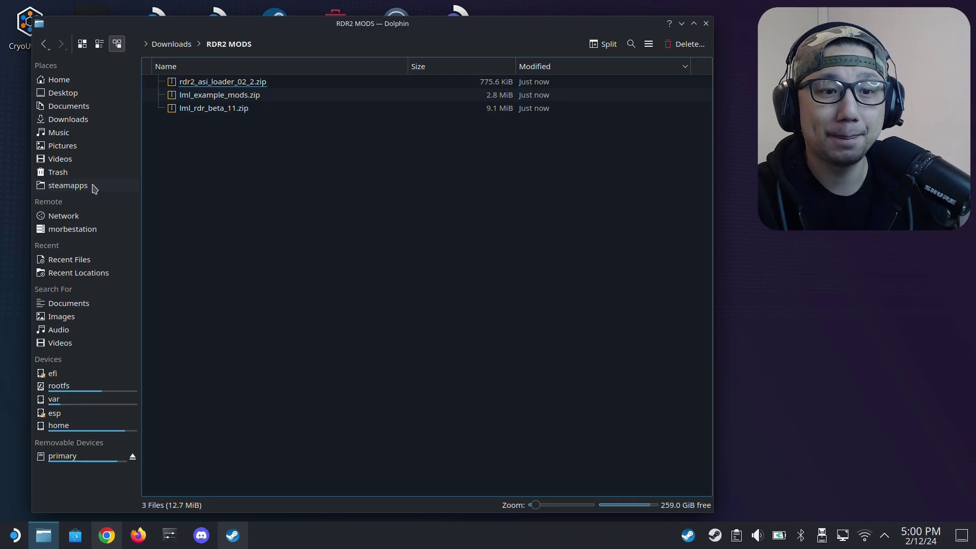
right_click(65, 84)
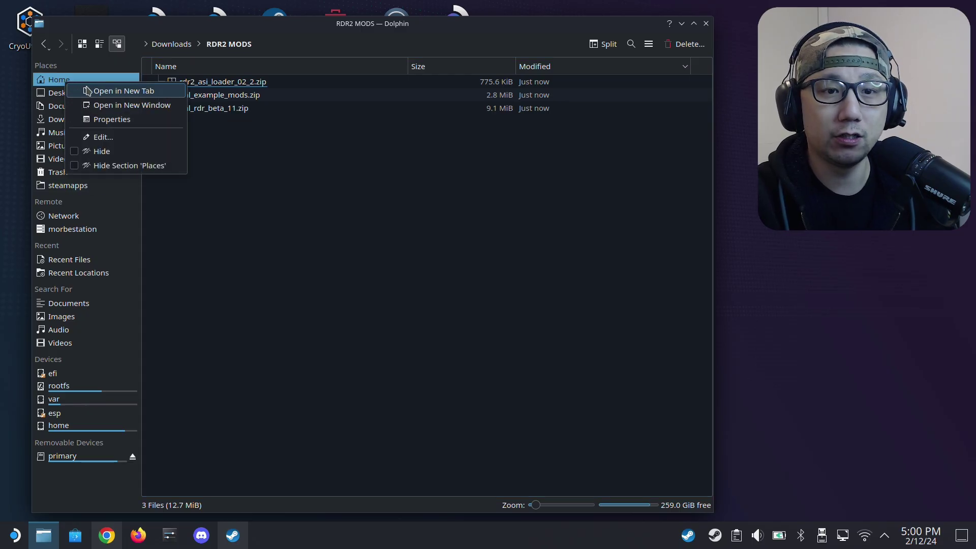
In a new tab, browse .steam/steam/steamapps/common to the Red Dead Redemption 2 folder
left_click(88, 90)
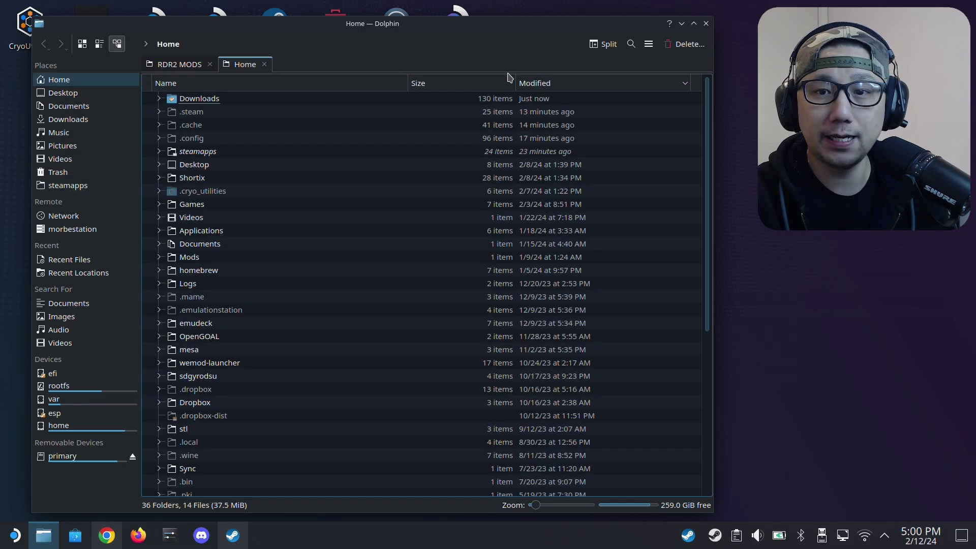
left_click(648, 43)
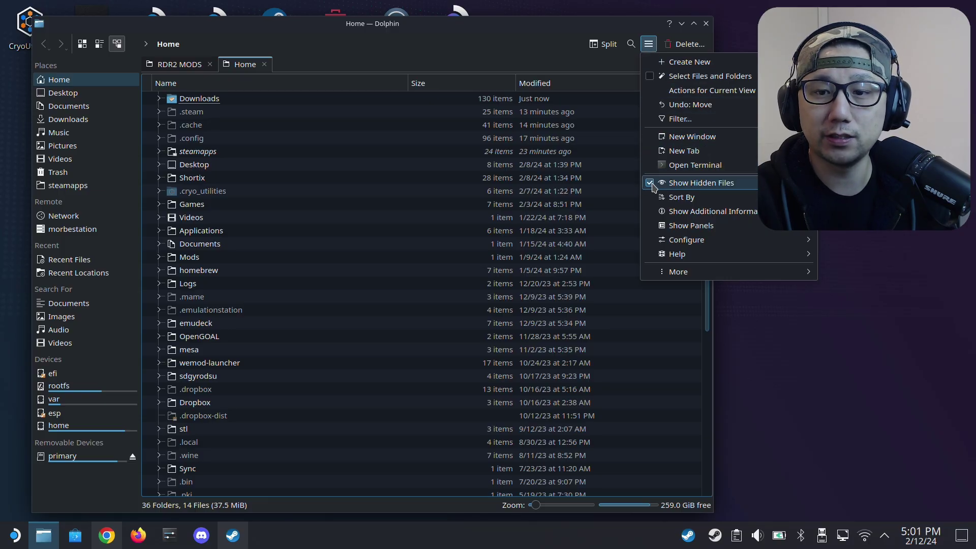
left_click(198, 120)
left_click(193, 116)
double_click(193, 116)
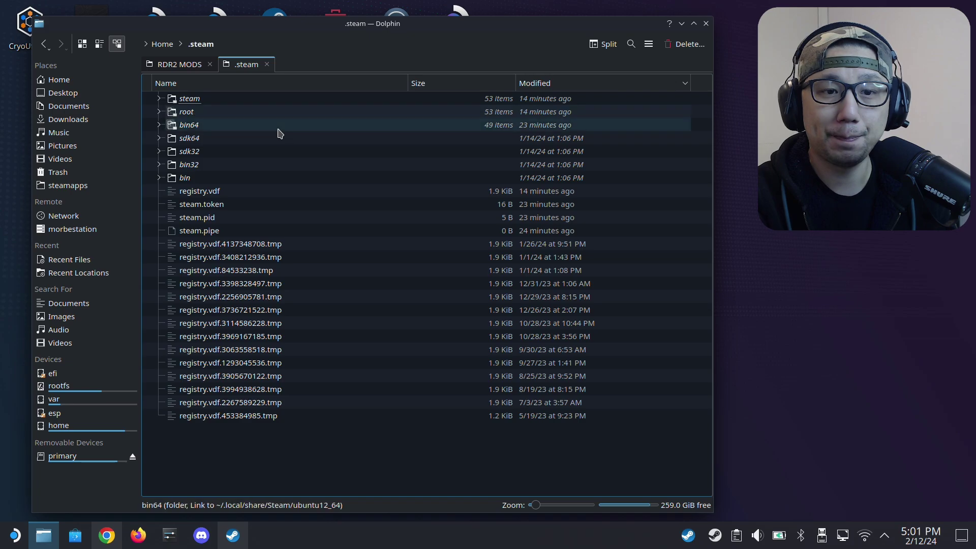
double_click(197, 106)
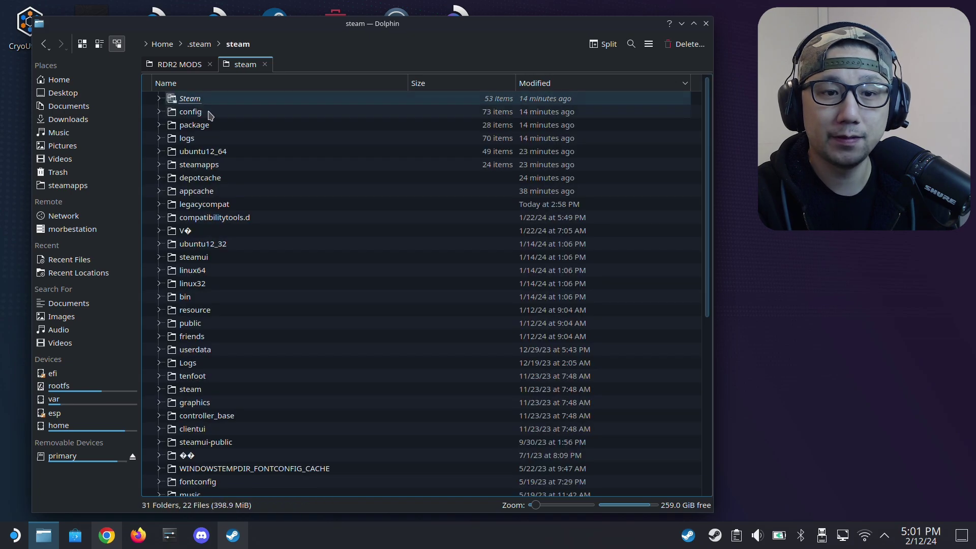
double_click(198, 164)
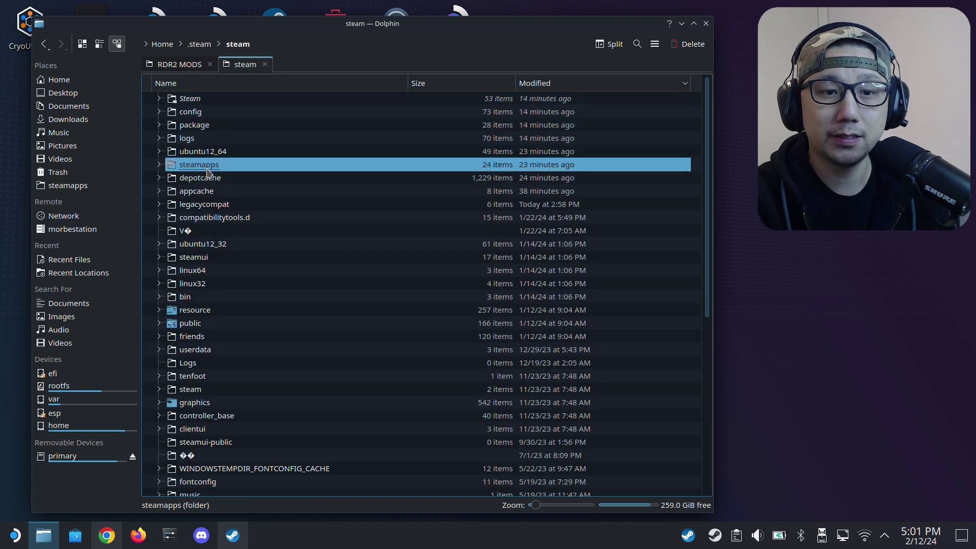
double_click(195, 178)
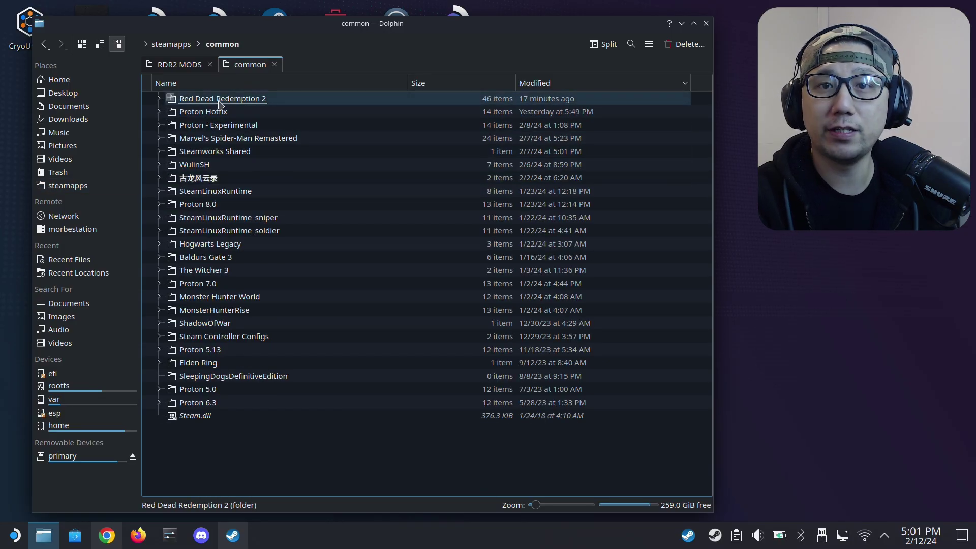
double_click(219, 102)
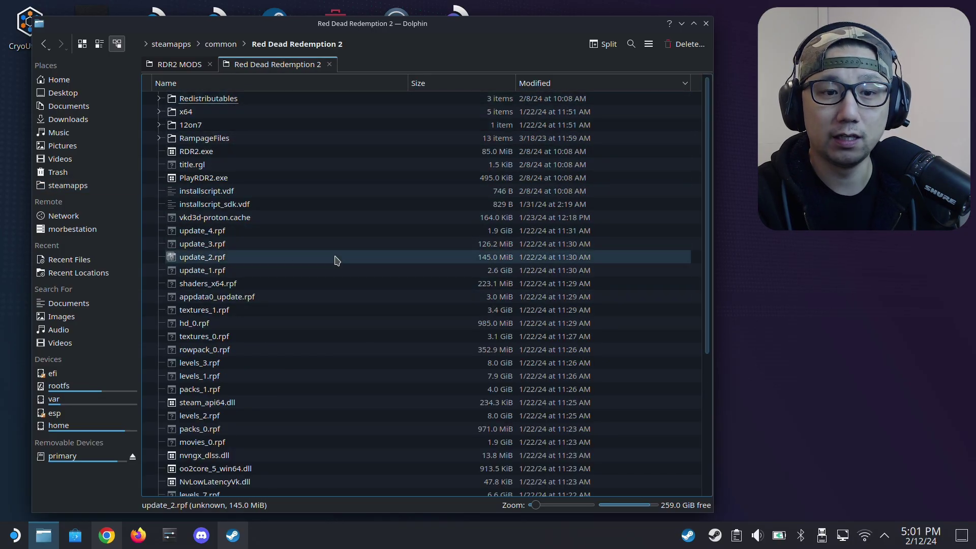
Point out RDR2.exe and installscript_sdk.vdf, then return to the RDR2 MODS tab
left_click(272, 151)
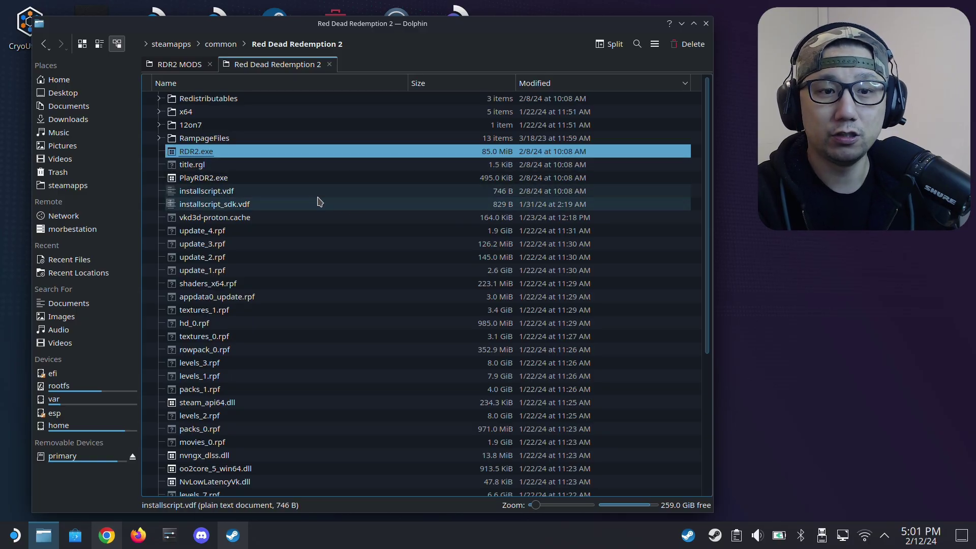
left_click(287, 205)
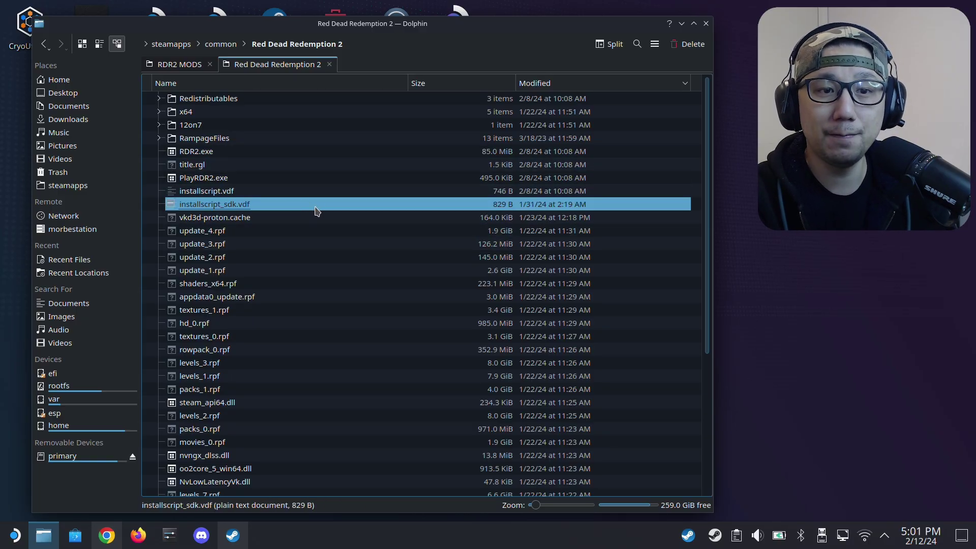
left_click(180, 65)
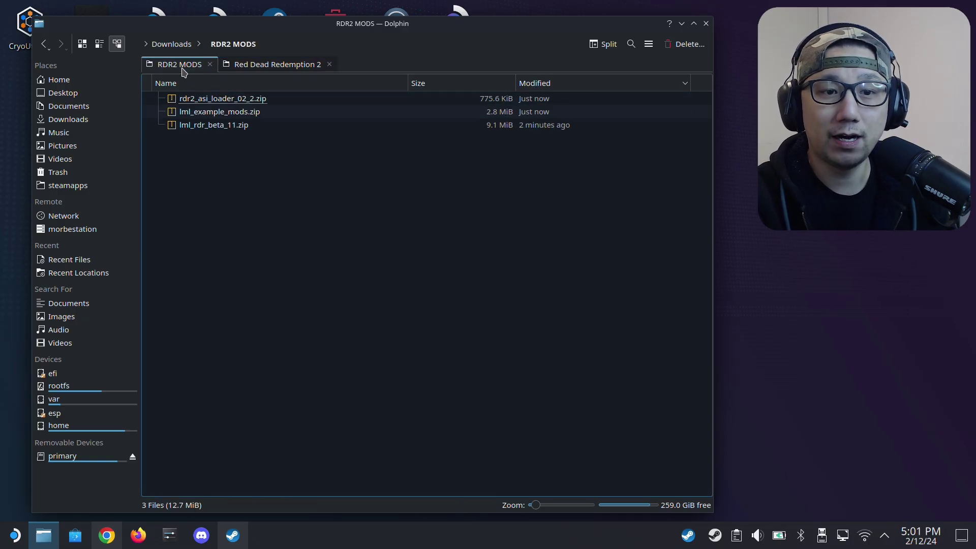
Open lml_rdr_beta_11.zip and extract the seven ModLoader items into the Red Dead Redemption 2 folder
double_click(210, 128)
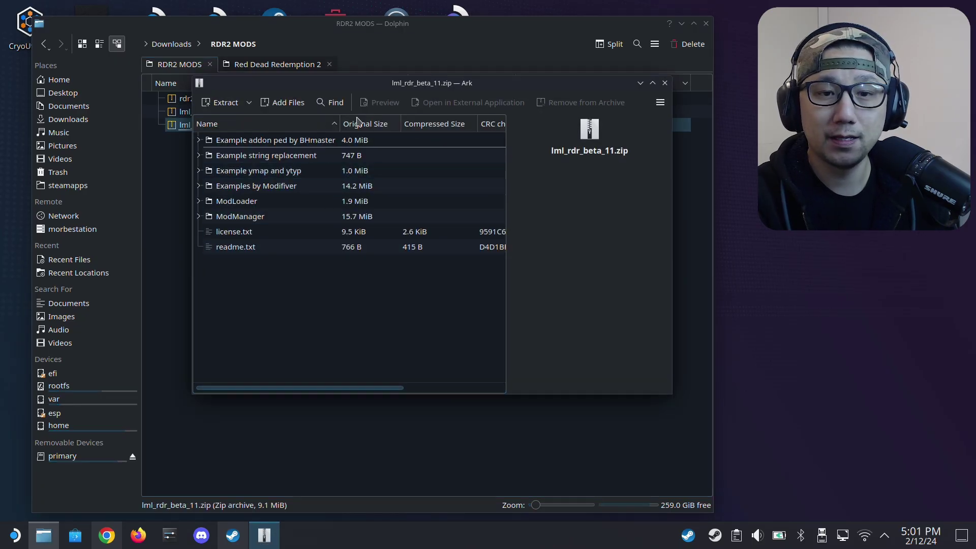
left_click_drag(371, 92, 609, 174)
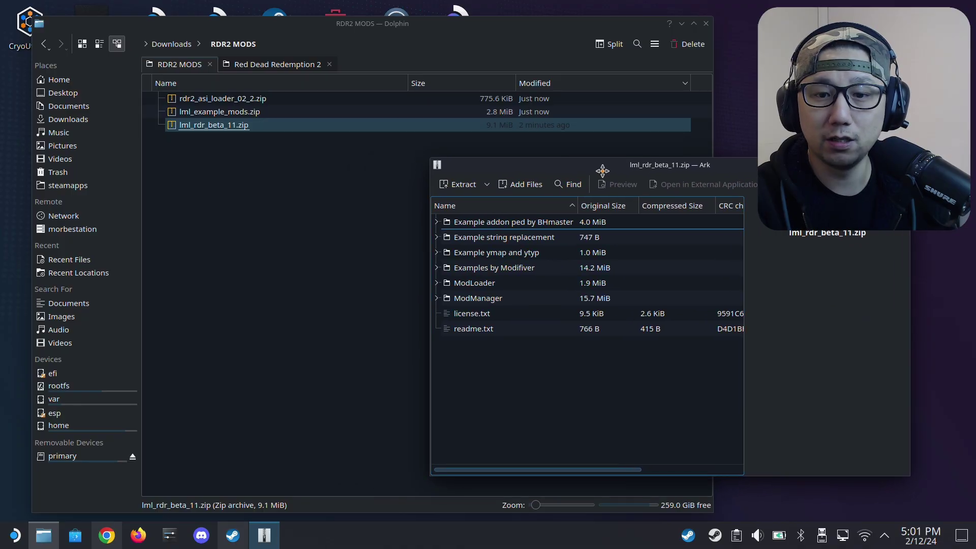
double_click(482, 286)
left_click(478, 298)
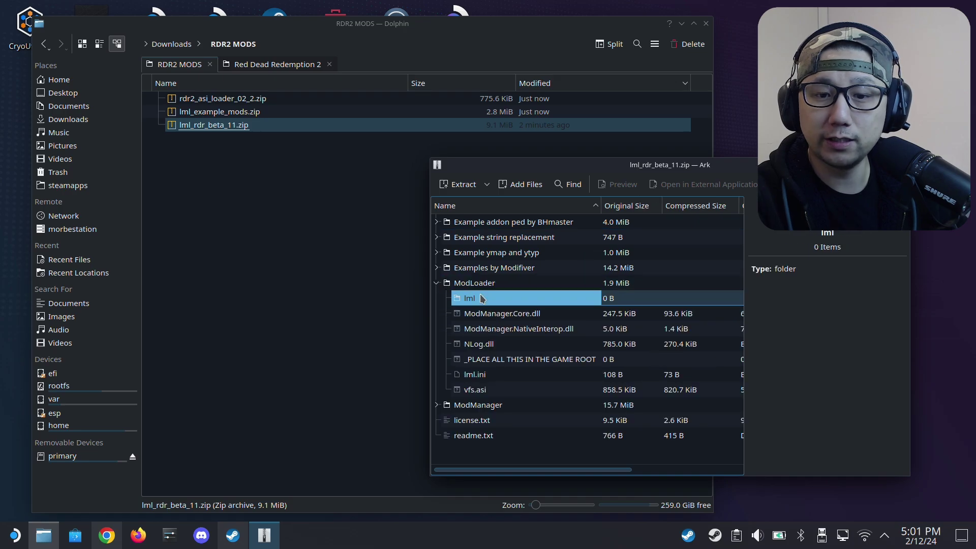
left_click(497, 390, "shift")
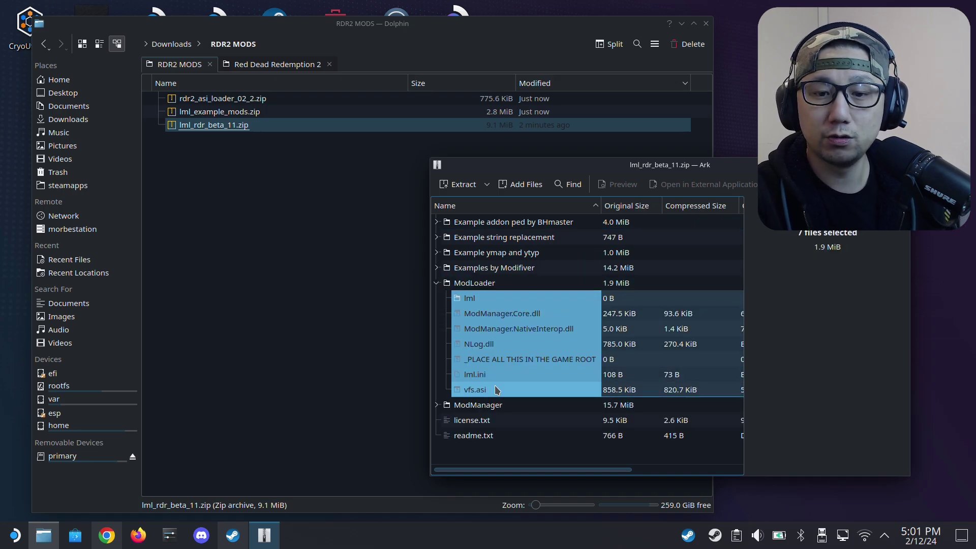
left_click(277, 70)
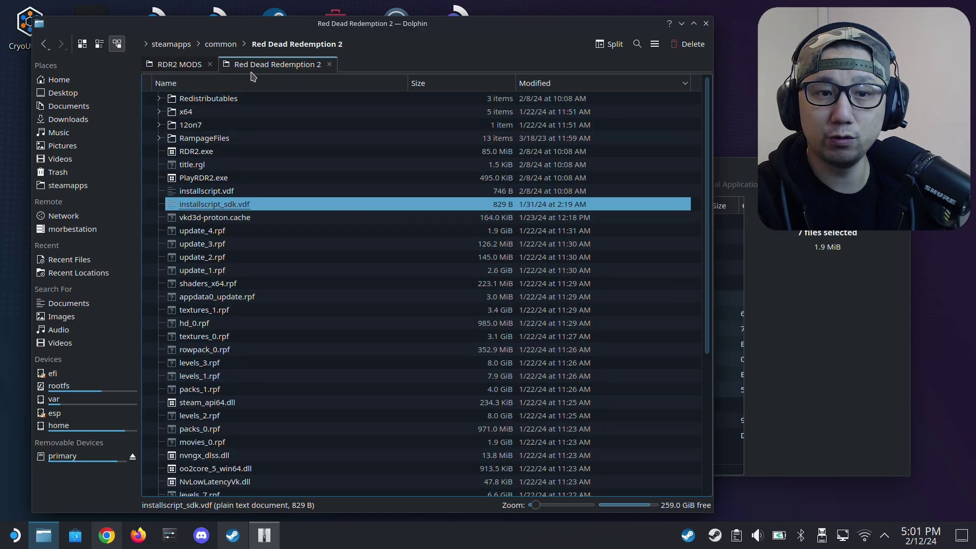
left_click(723, 363)
left_click_drag(470, 303, 233, 308)
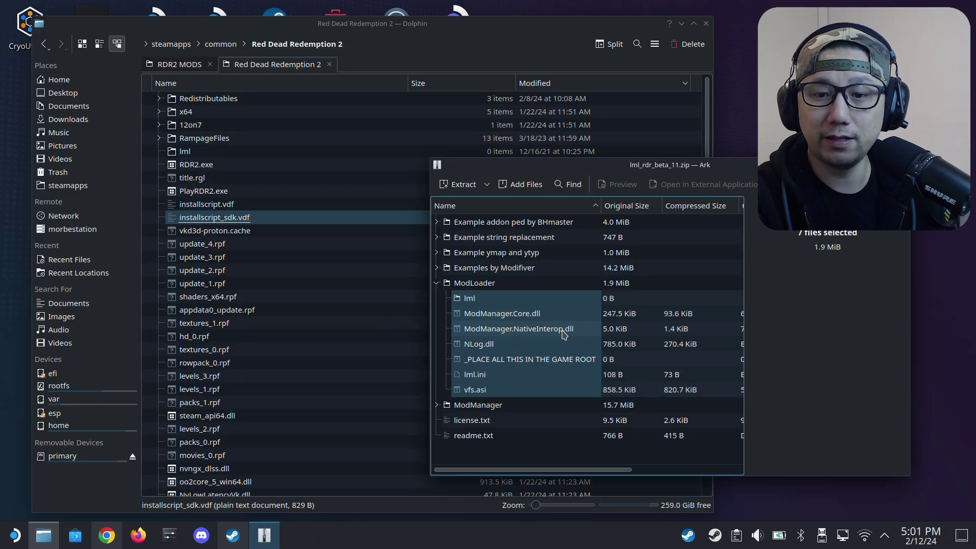
Select the ModManager folder in the archive and switch to the RDR2 MODS tab
left_click(308, 335)
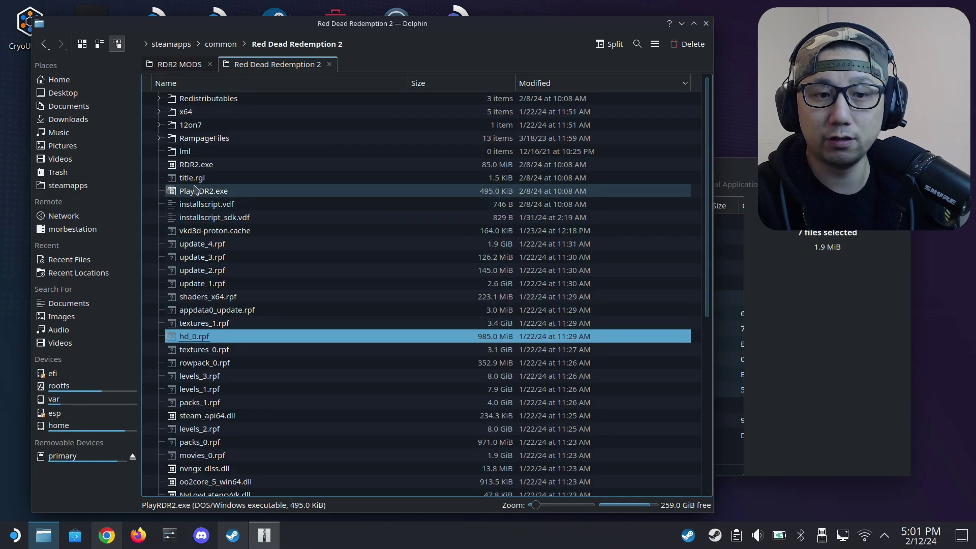
left_click(277, 537)
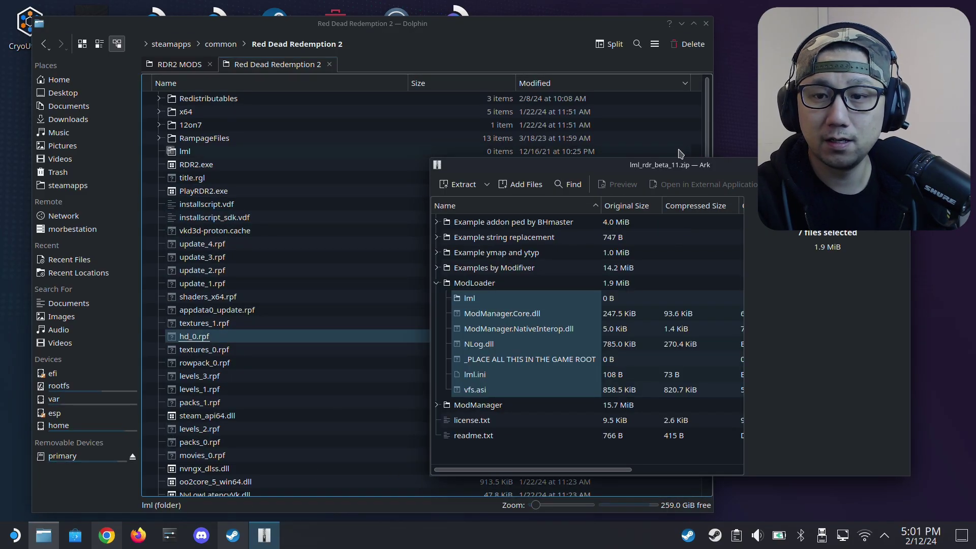
left_click_drag(668, 167, 487, 133)
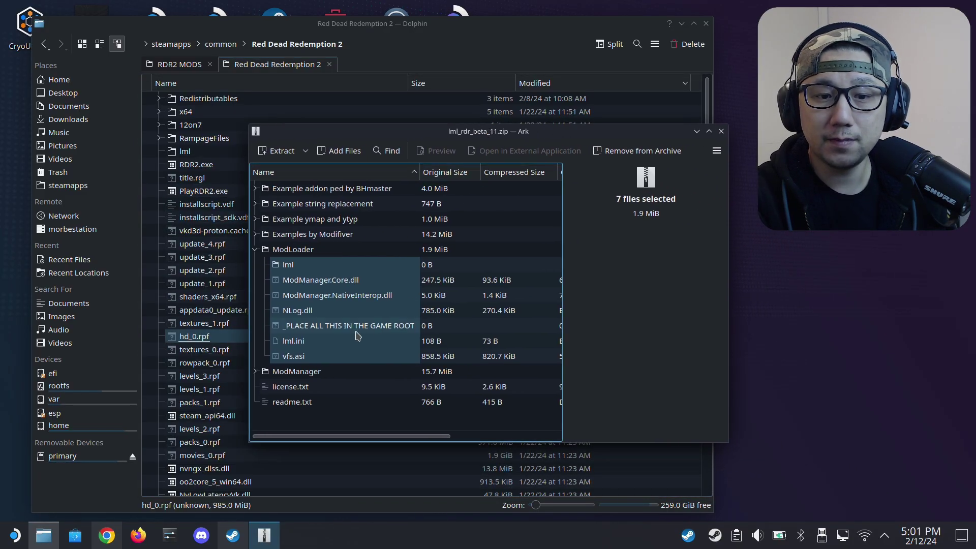
left_click(302, 376)
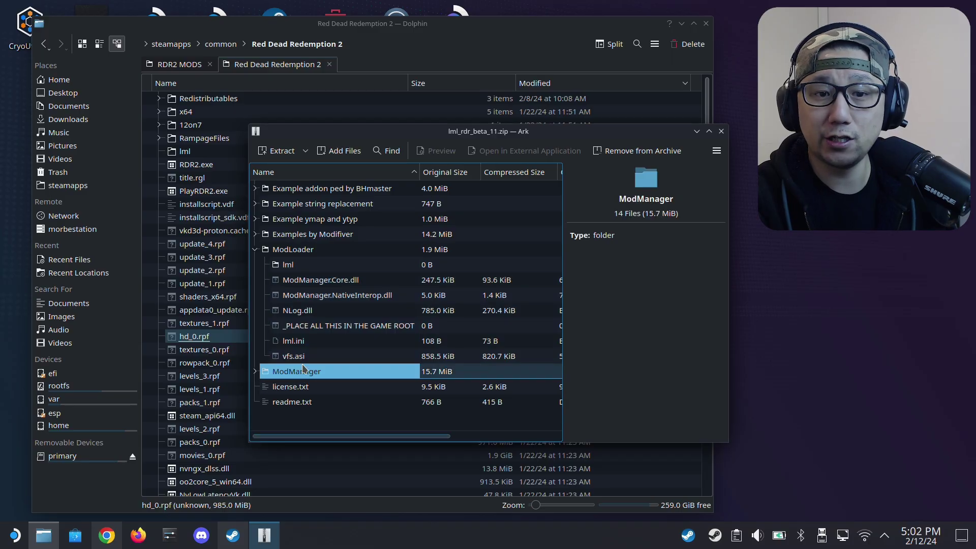
left_click(189, 63)
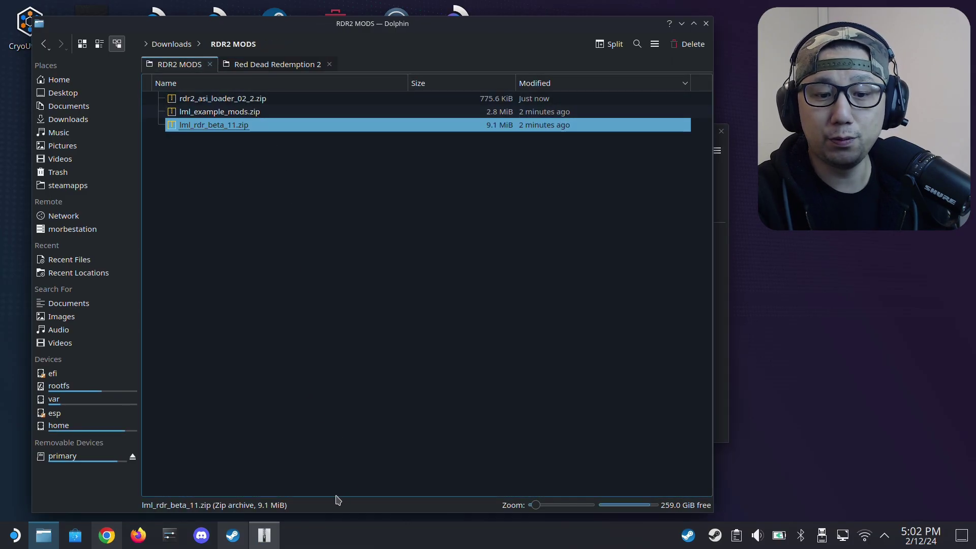
Drag the 14-item ModManager folder into RDR2 MODS and close lml_rdr_beta_11.zip
left_click(265, 535)
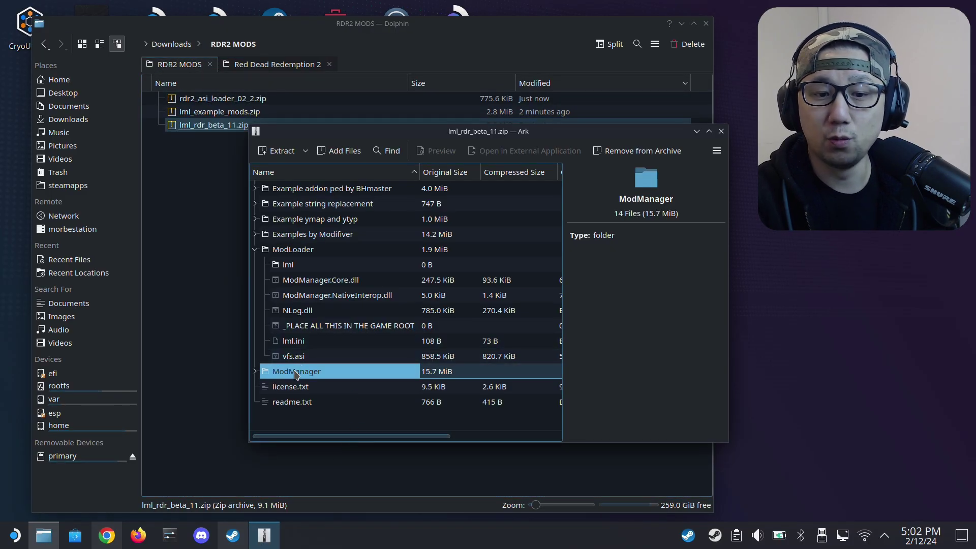
left_click_drag(298, 377, 190, 202)
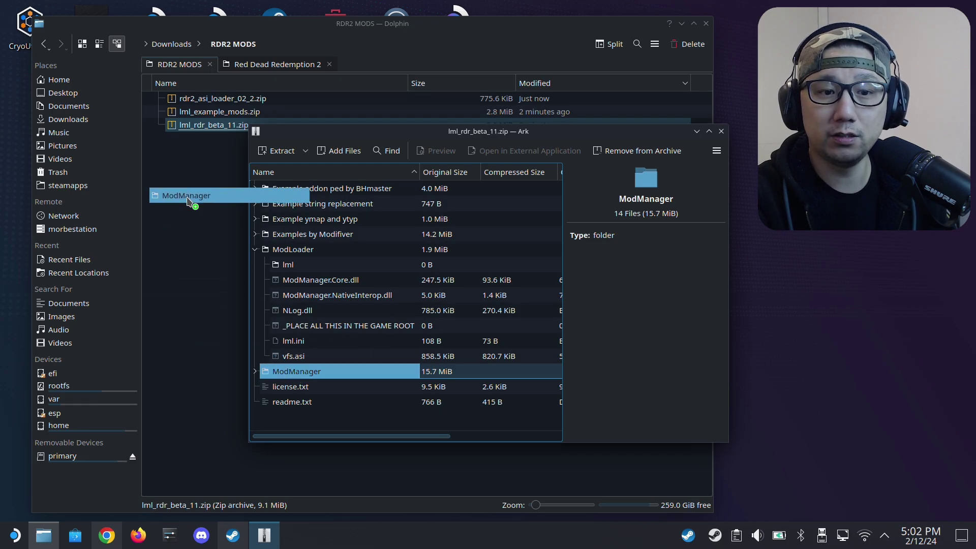
left_click_drag(189, 202, 190, 203)
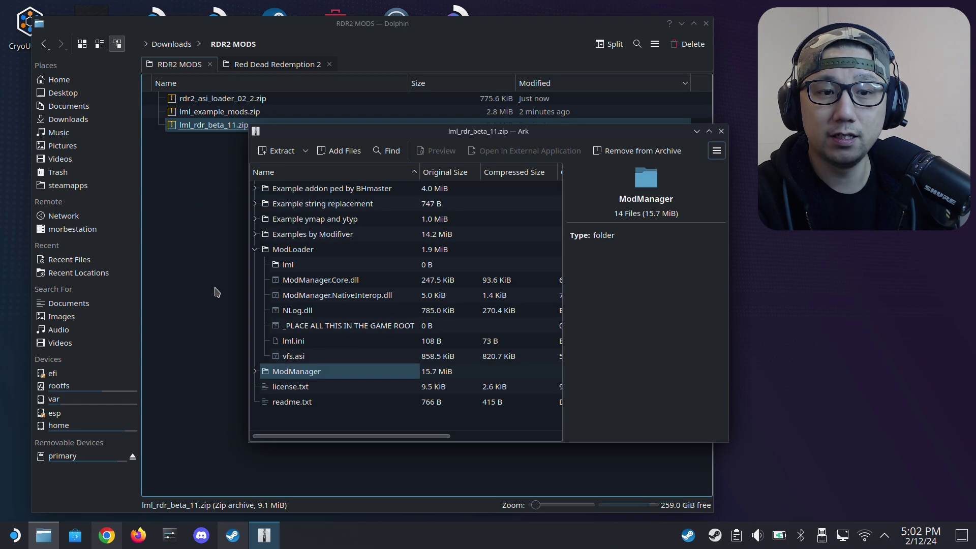
left_click(217, 292)
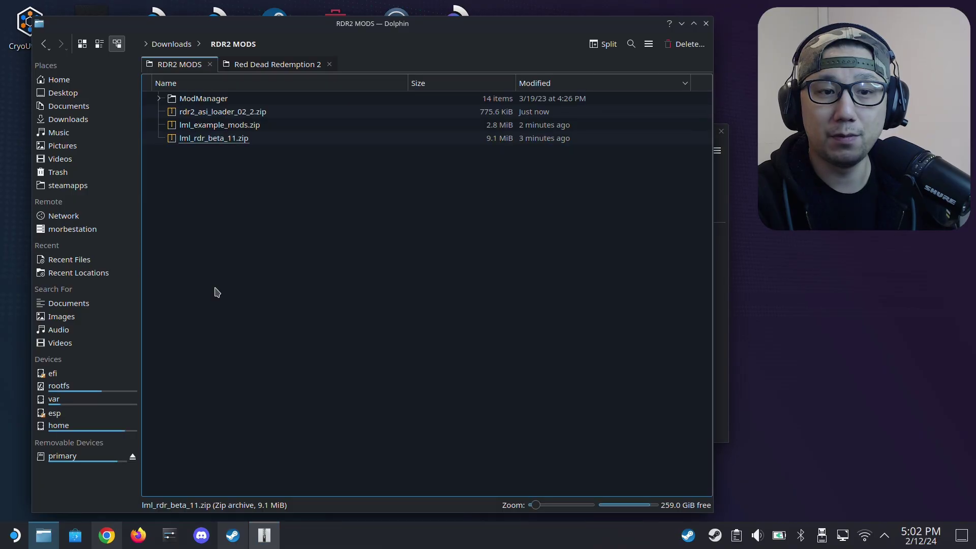
left_click(209, 101)
left_click(263, 535)
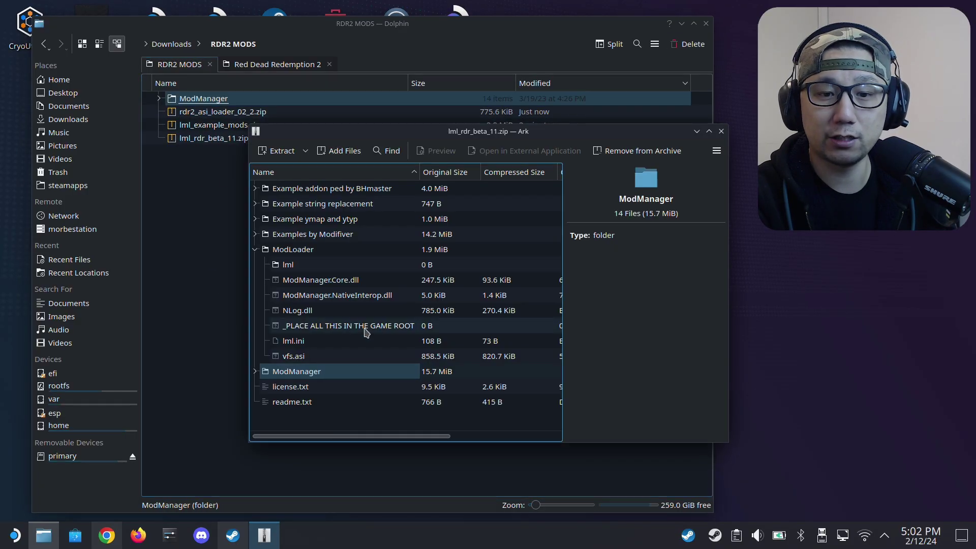
left_click(722, 132)
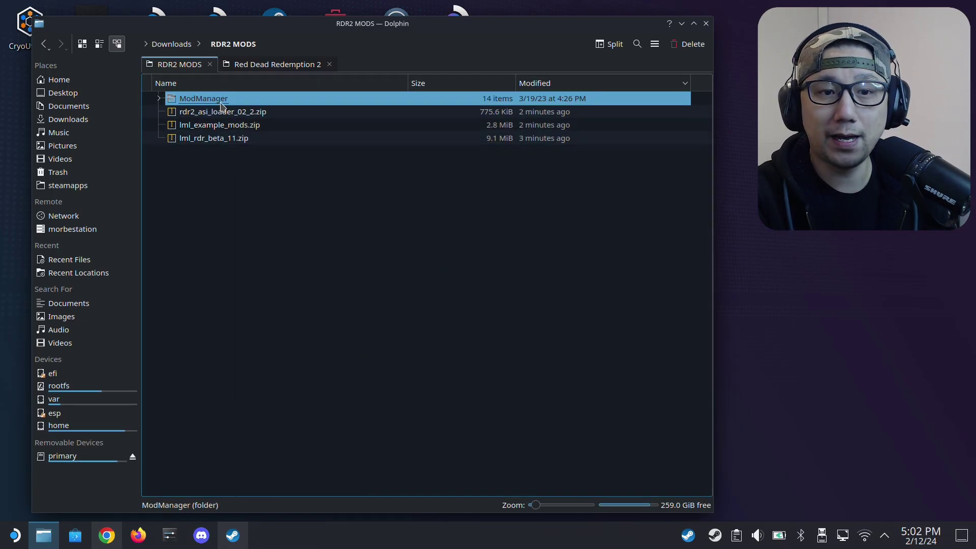
Open the Steam library from the tray and start adding a non-Steam game
right_click(715, 542)
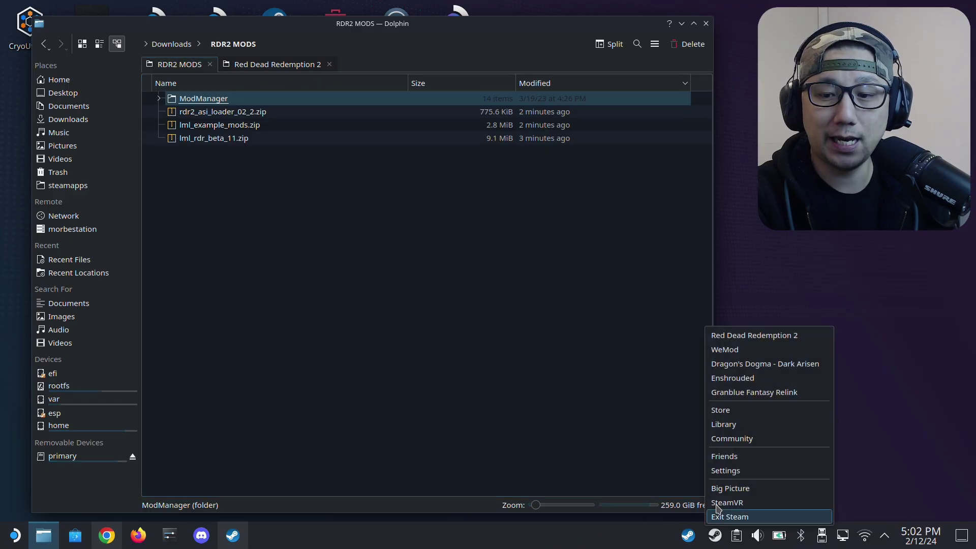
left_click(723, 424)
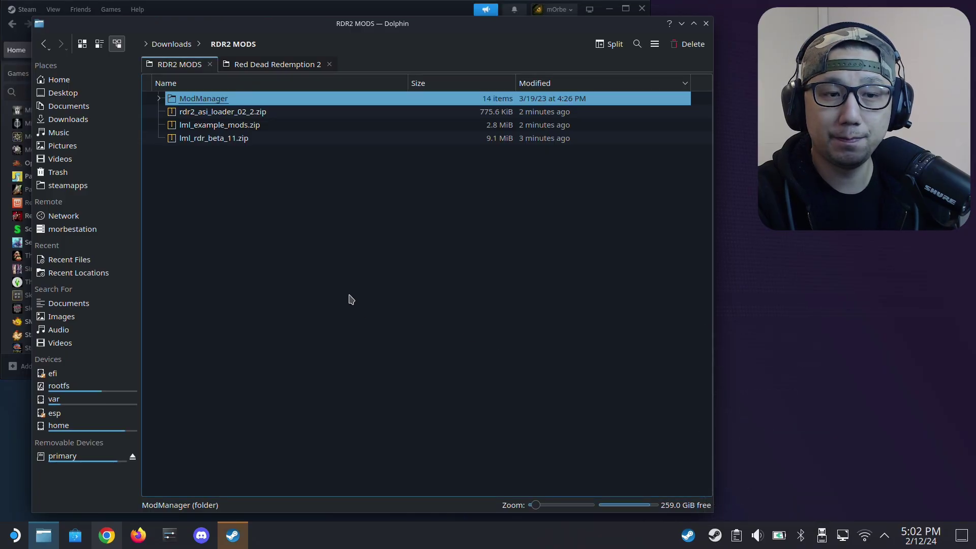
right_click(257, 64)
left_click(247, 10)
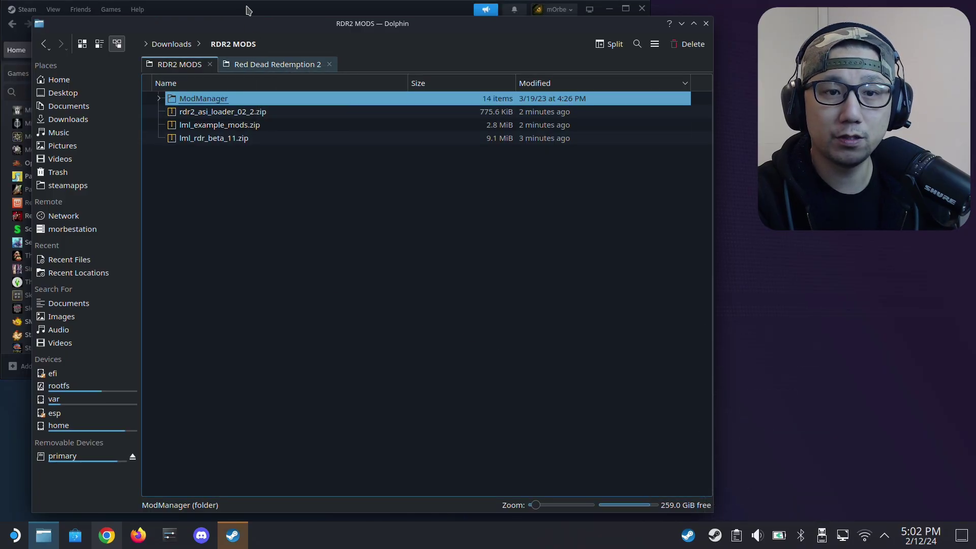
left_click(246, 10)
left_click(35, 366)
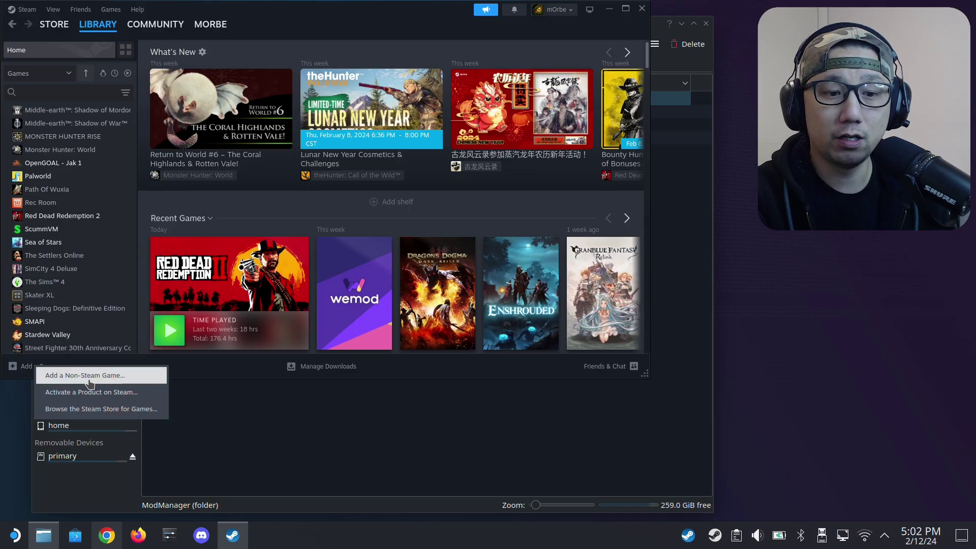
left_click(88, 379)
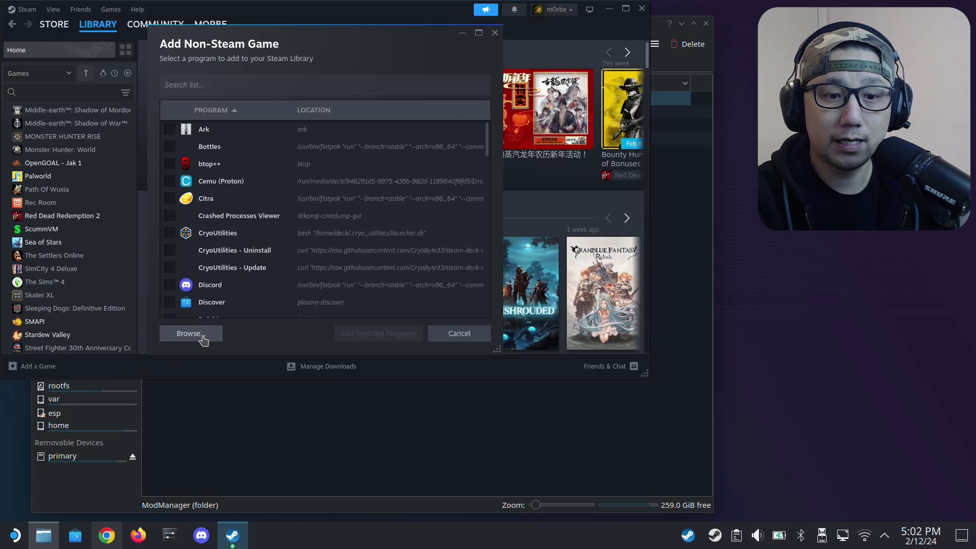
Browse to Downloads/RDR2 MODS/ModManager/ModManager.UI.exe and add it to the library
left_click(205, 340)
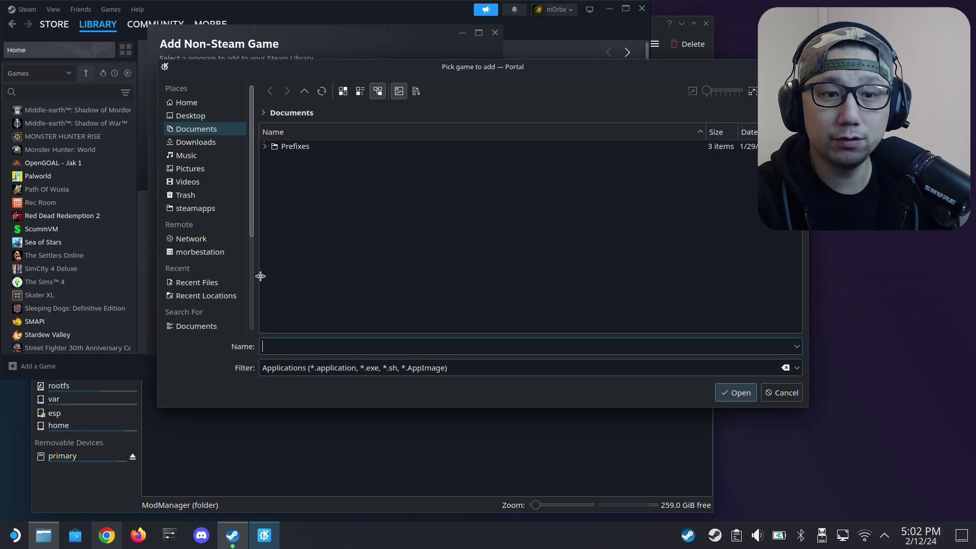
left_click(195, 144)
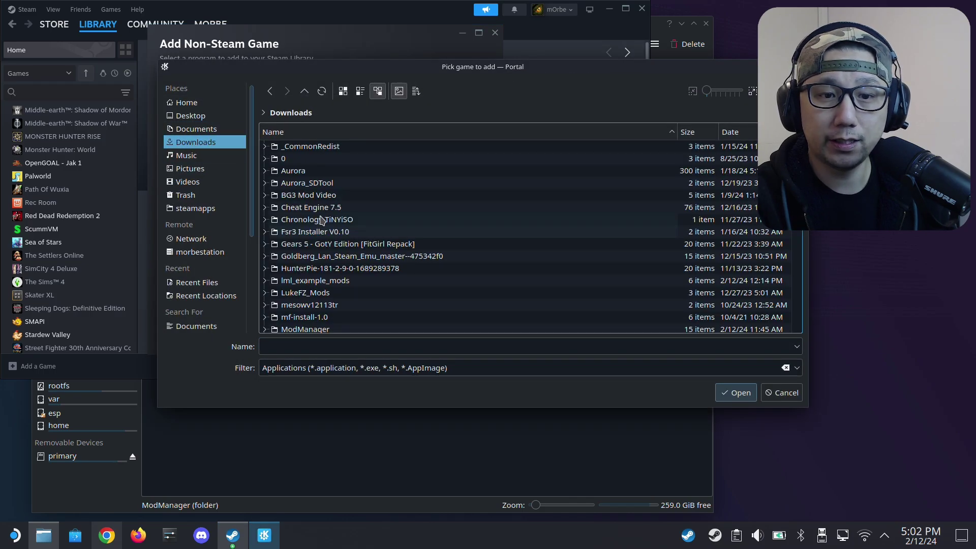
scroll(319, 272, "down", 10)
scroll(311, 219, "up", 3)
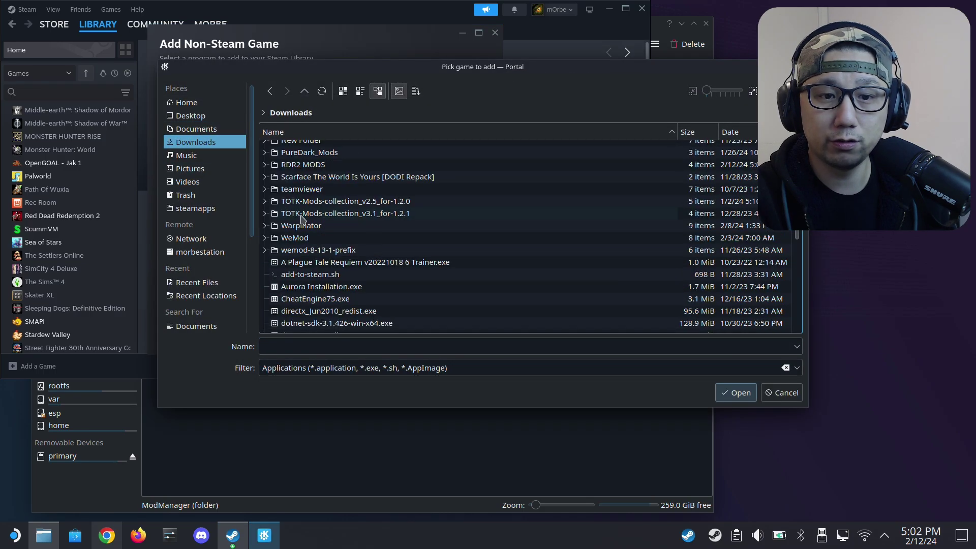
double_click(309, 166)
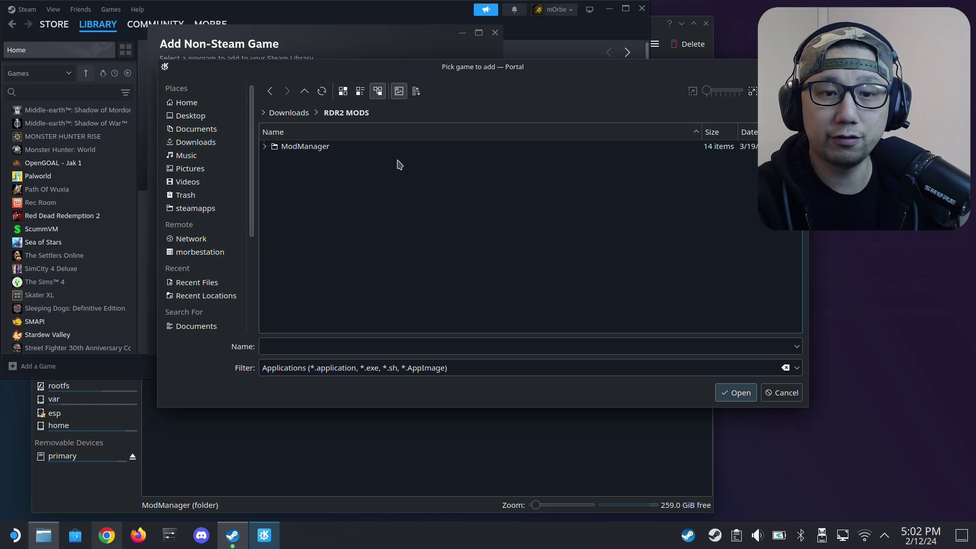
double_click(305, 150)
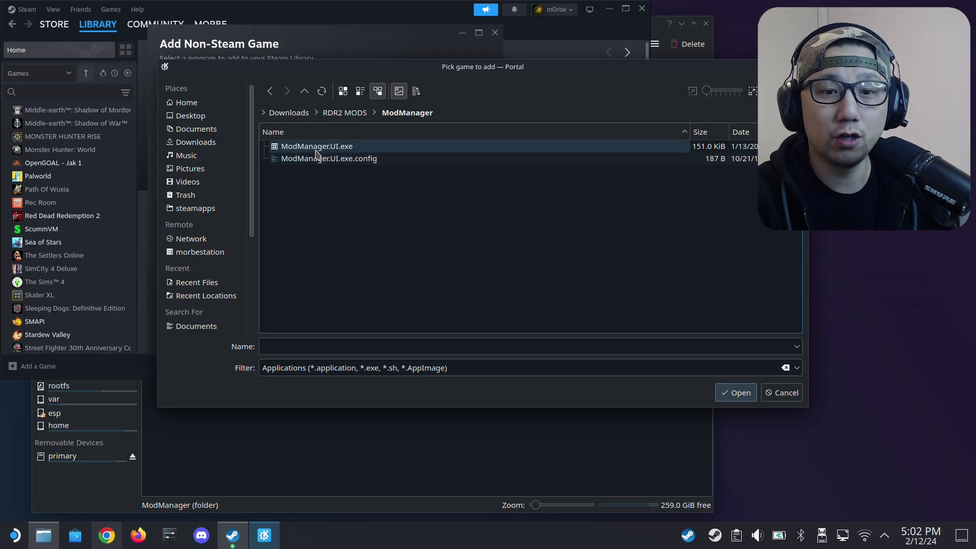
left_click(324, 149)
double_click(324, 149)
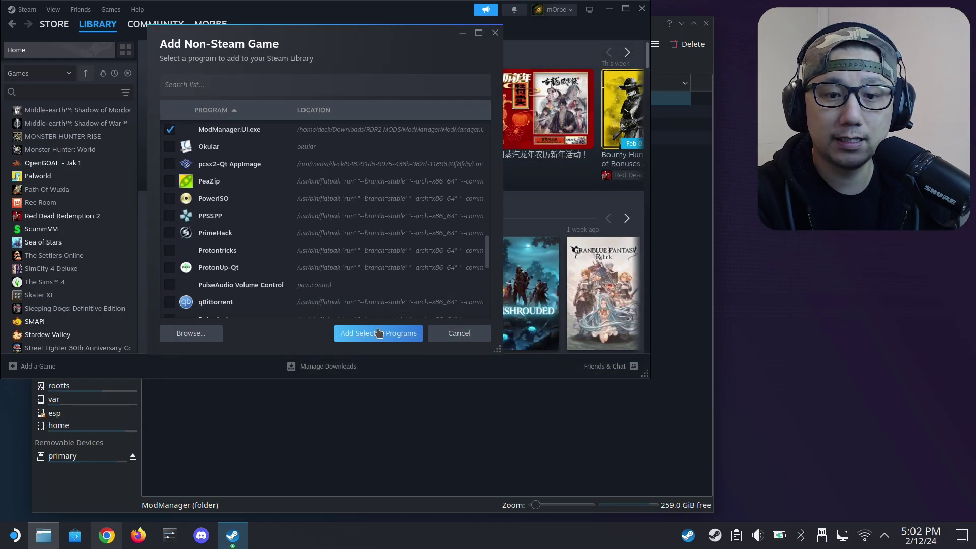
left_click(375, 334)
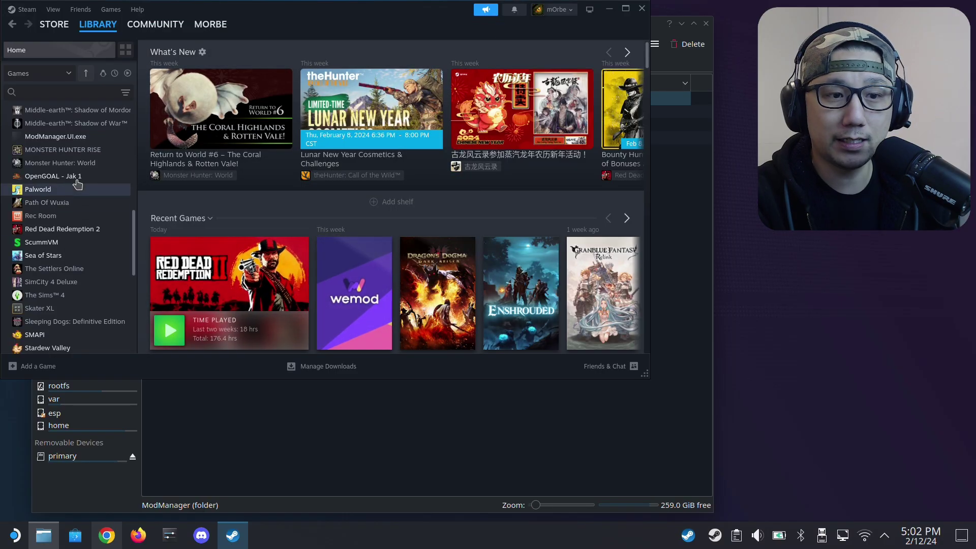
In ModManager.UI.exe's Properties, force the Proton Experimental compatibility tool, then close the window
scroll(69, 216, "up", 1)
left_click(46, 164)
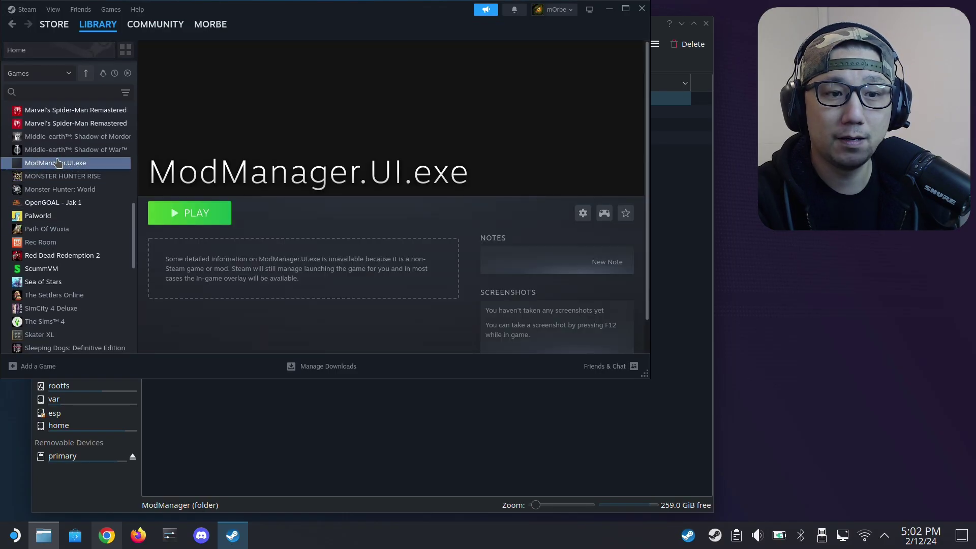
left_click(582, 213)
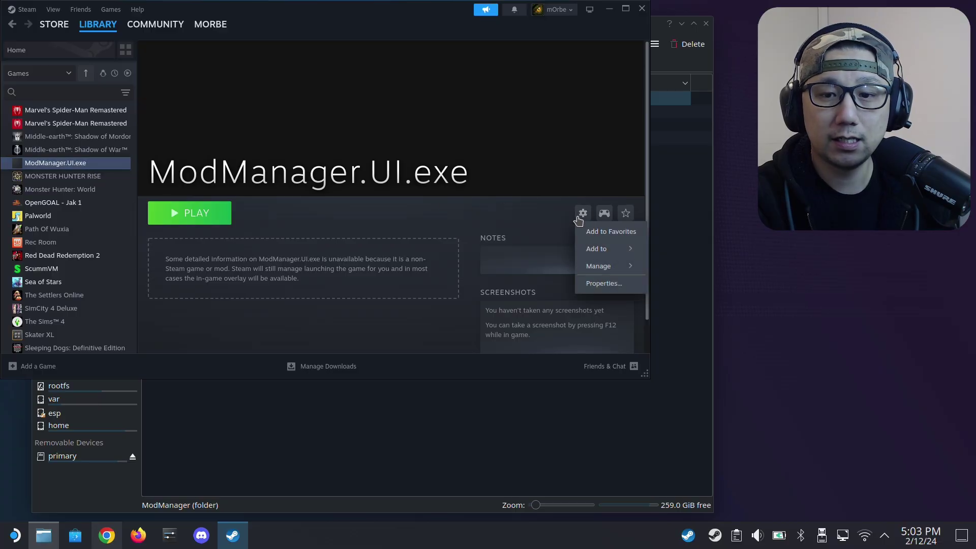
left_click(613, 283)
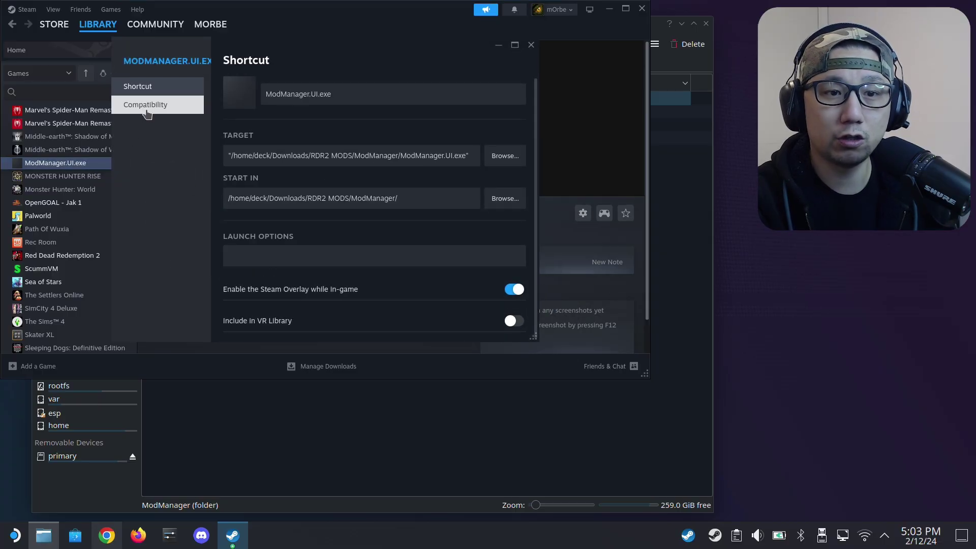
left_click(147, 107)
left_click(265, 91)
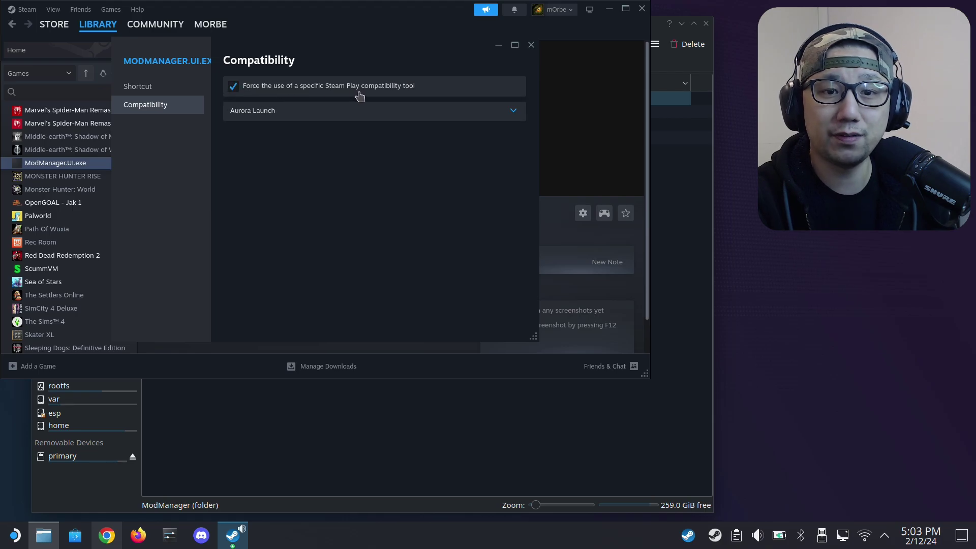
left_click(331, 111)
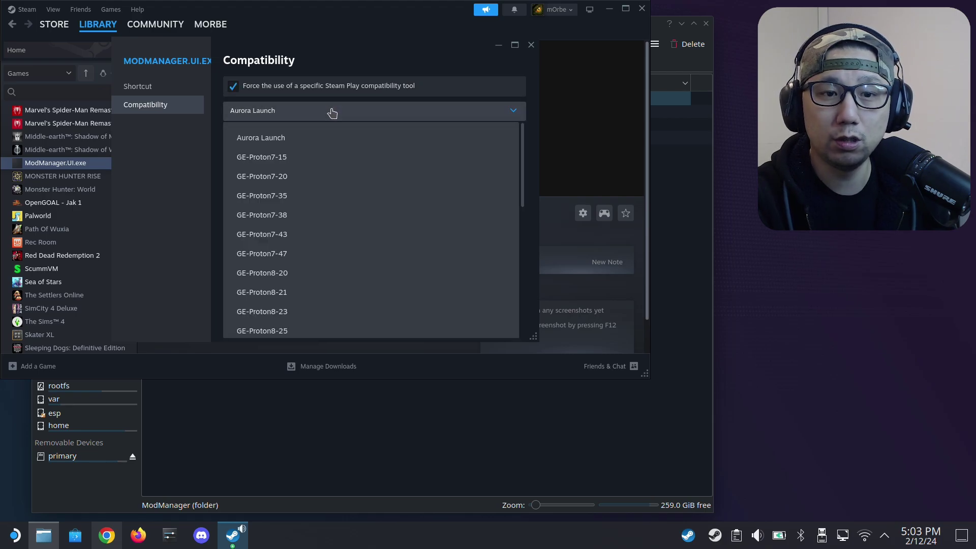
scroll(313, 257, "down", 2)
scroll(325, 257, "down", 3)
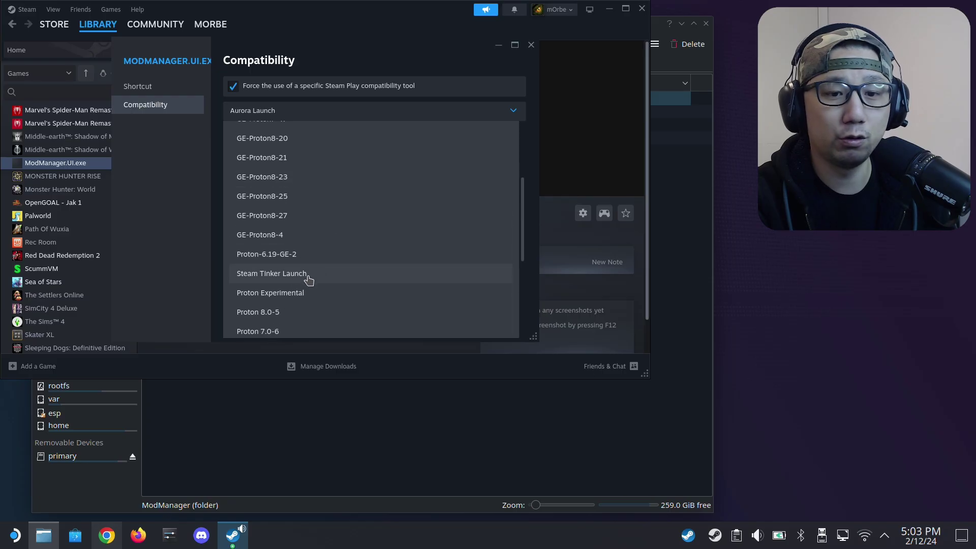
left_click(325, 288)
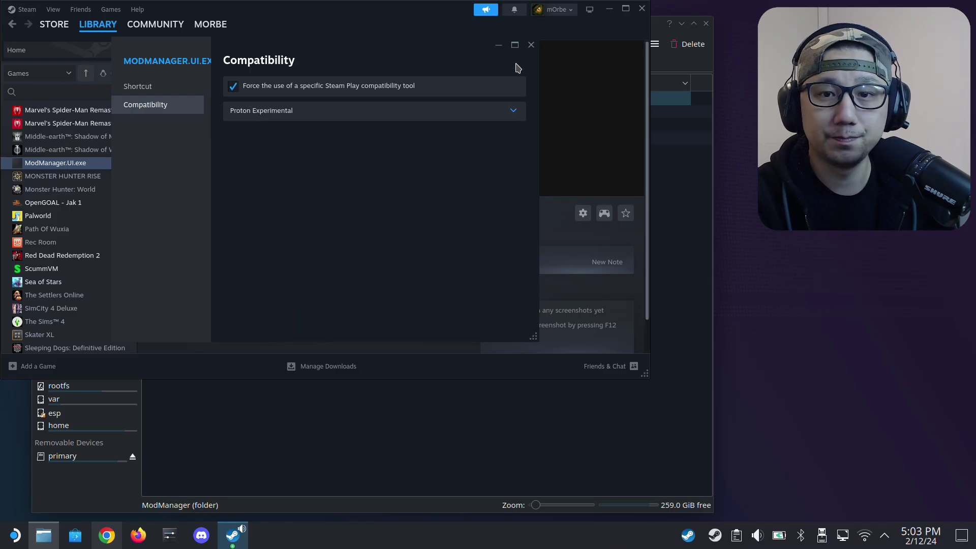
left_click(531, 46)
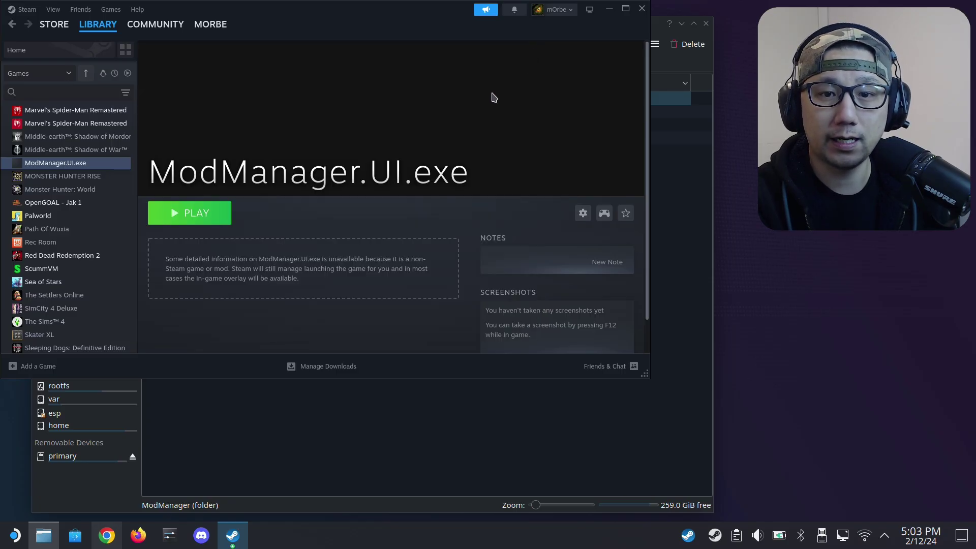
Play ModManager.UI.exe and set Lenny's Mod Loader theme to Blue (Dark)
left_click(207, 213)
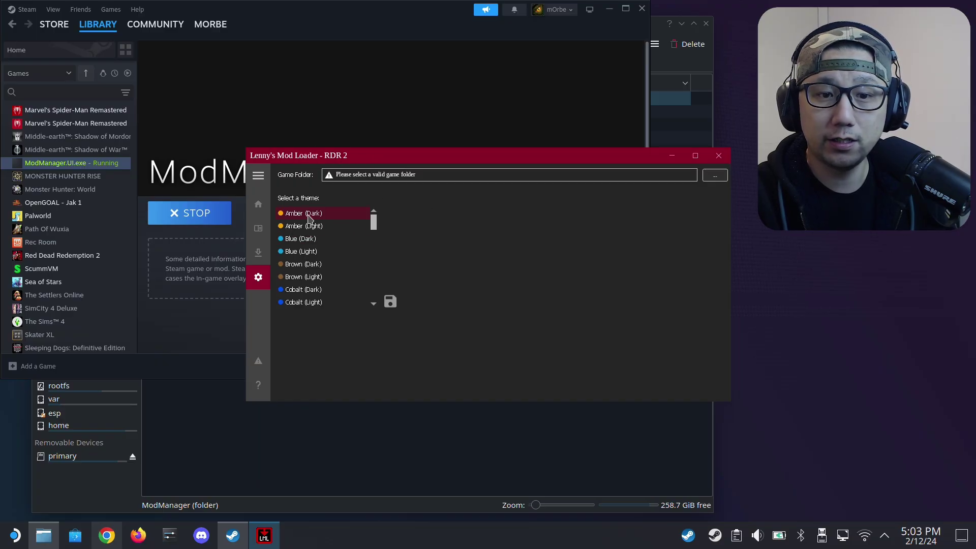
left_click(306, 242)
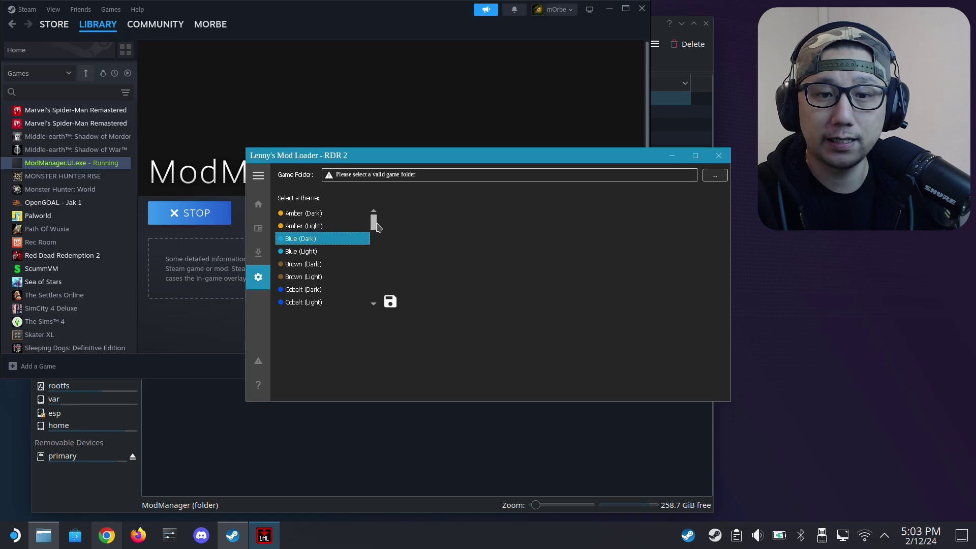
Browse from the filesystem root into the home folder and enter \.steam as the game folder
left_click(718, 179)
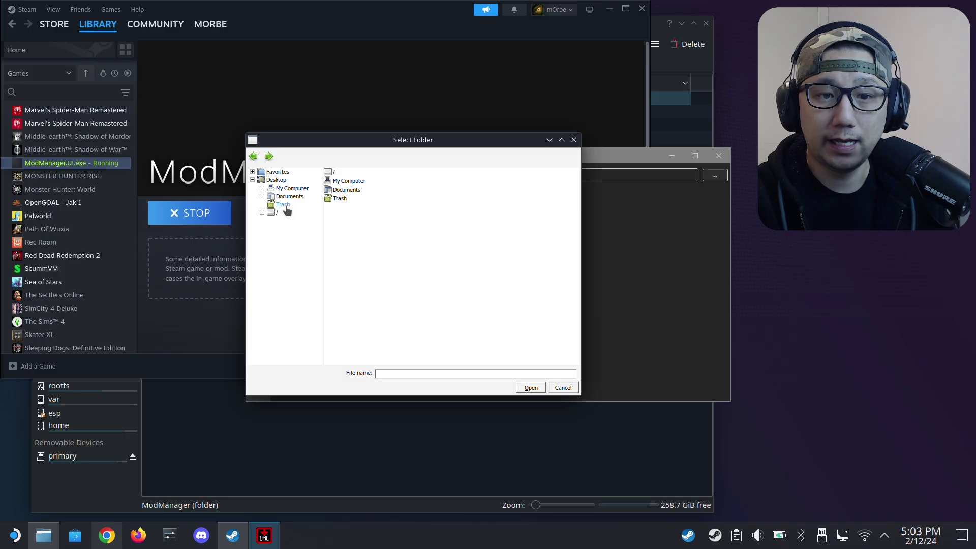
left_click(273, 216)
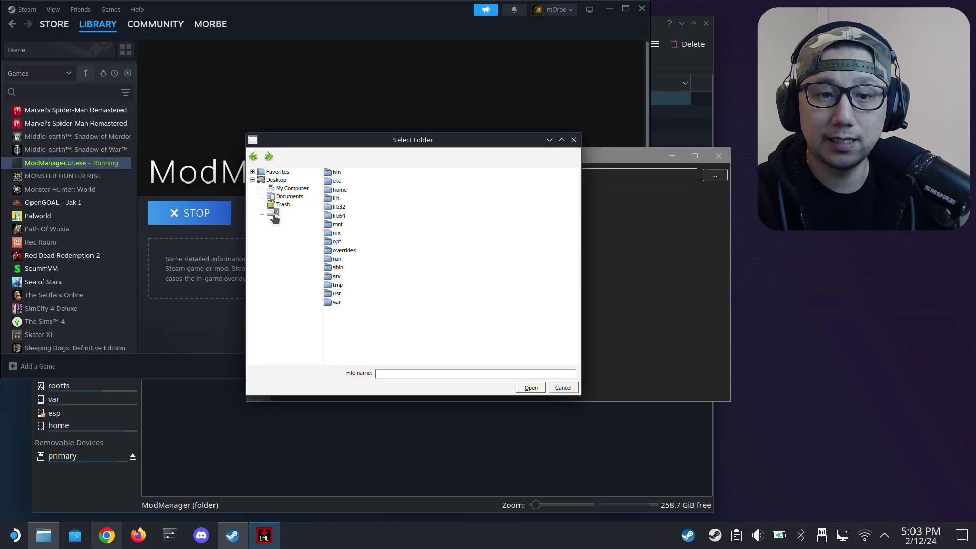
double_click(340, 195)
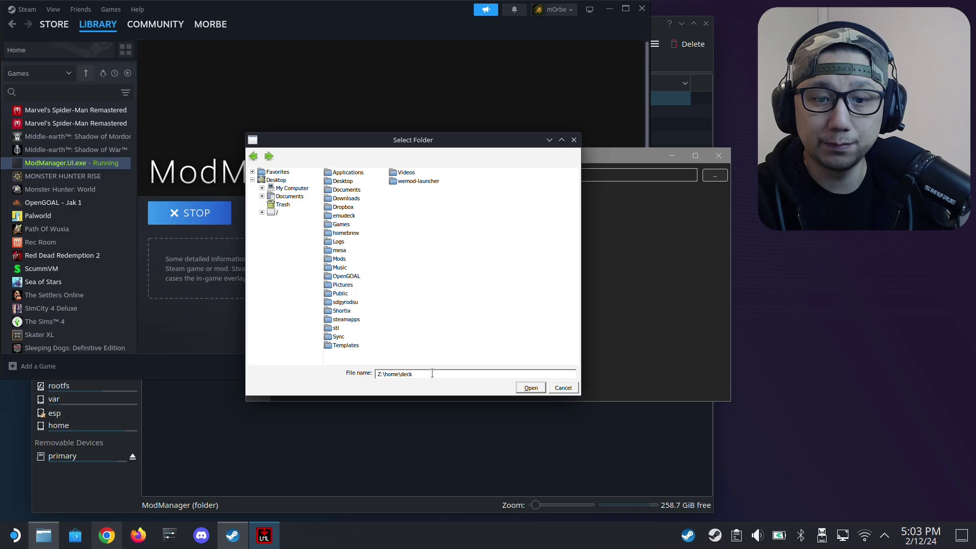
type("\\")
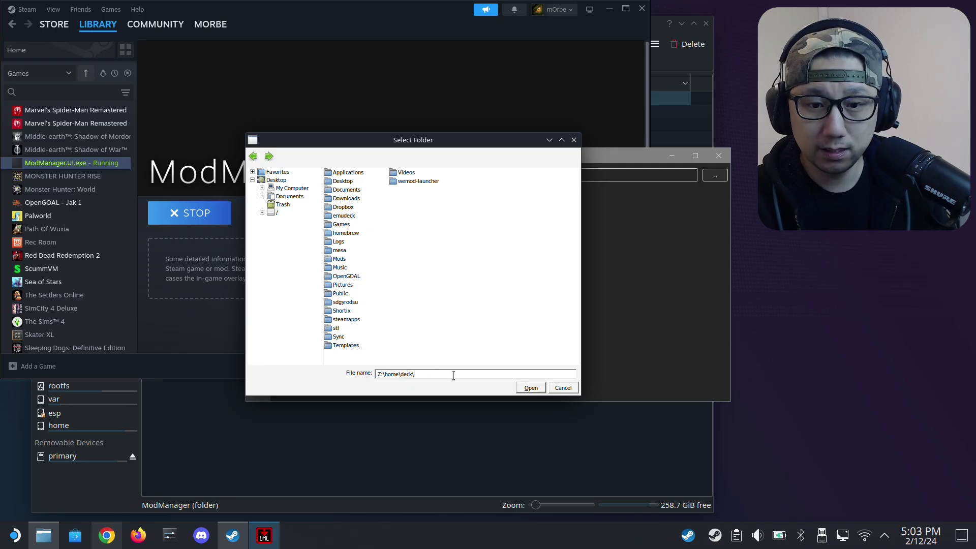
type(".steam")
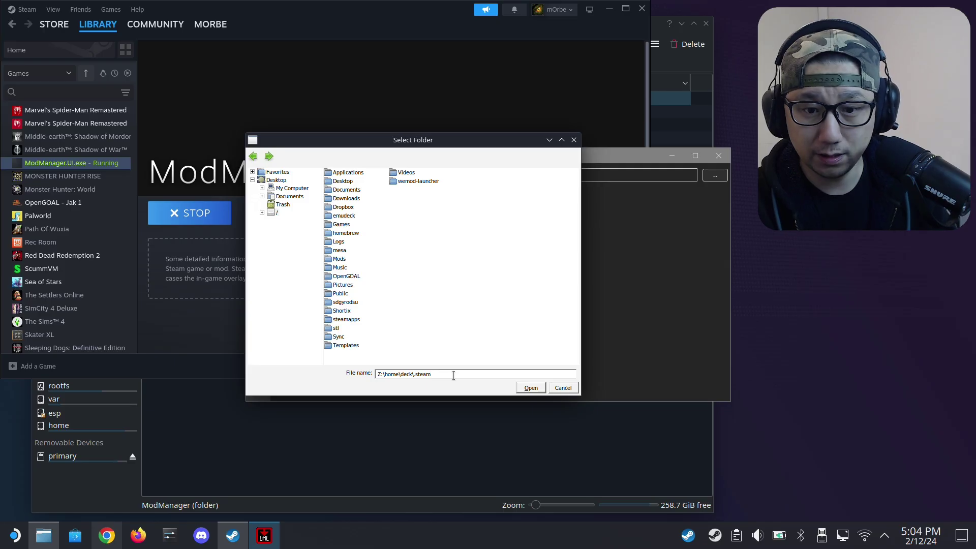
key("Return")
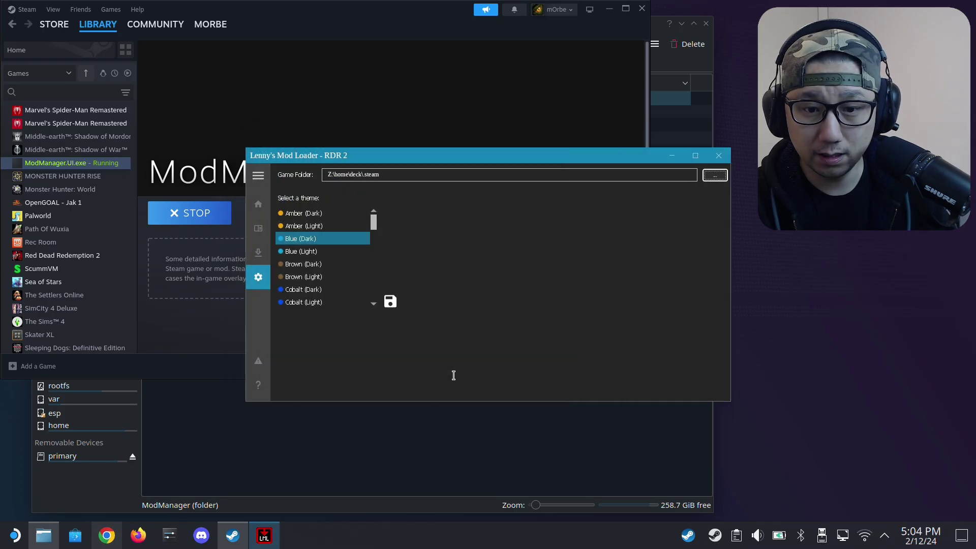
Clear the Game Folder field, cancel a second browse, and bring Dolphin to the front
double_click(403, 174)
triple_click(347, 174)
key("BackSpace")
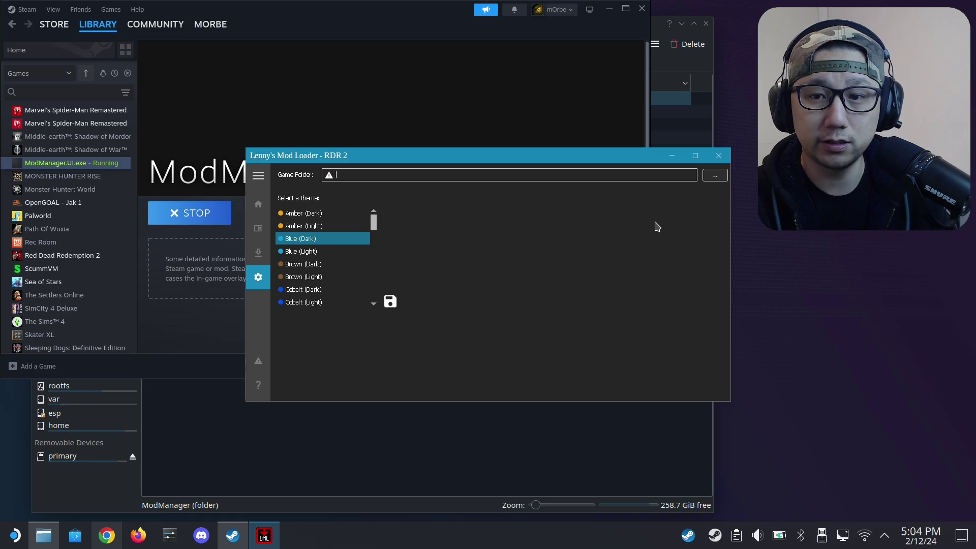
left_click(715, 175)
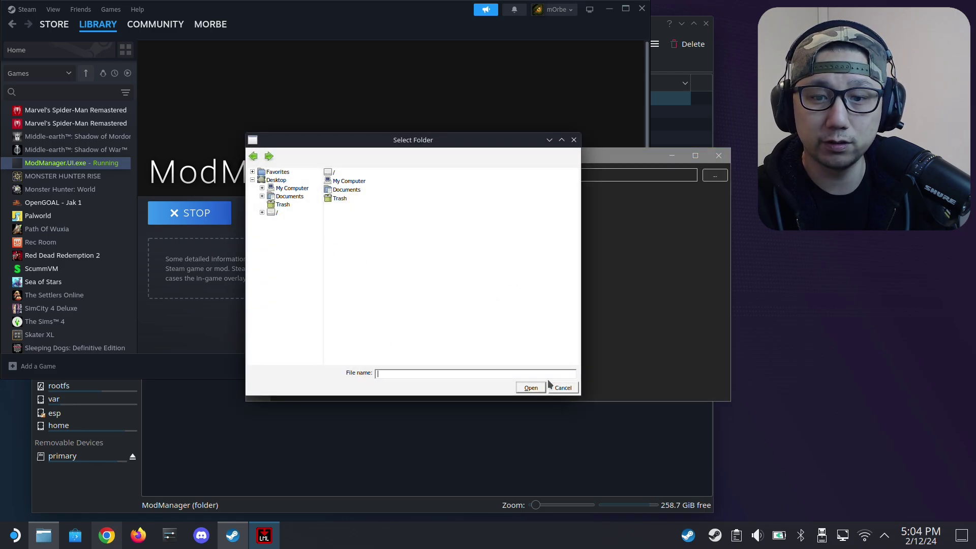
left_click(565, 387)
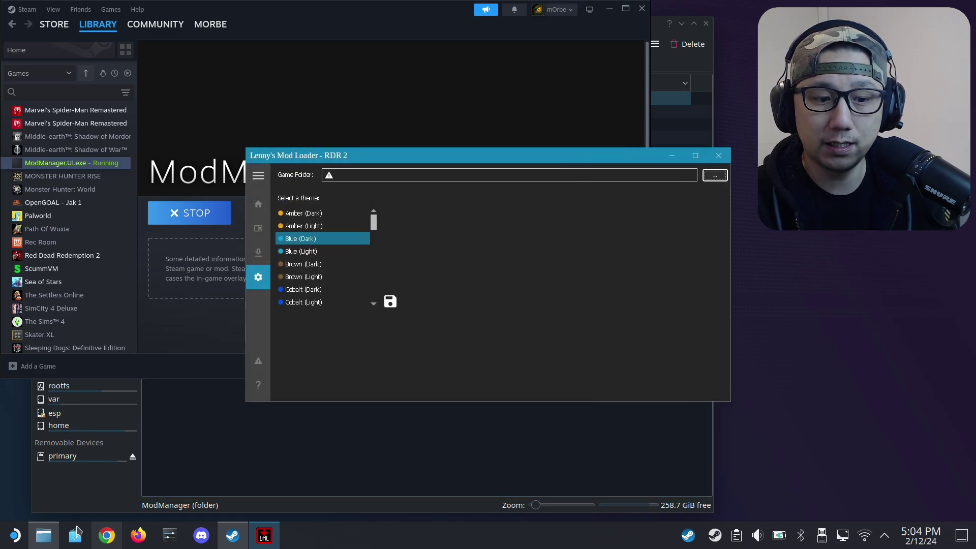
left_click(44, 535)
Copy the Red Dead Redemption 2 folder path from Dolphin and paste it into Game Folder
left_click(260, 66)
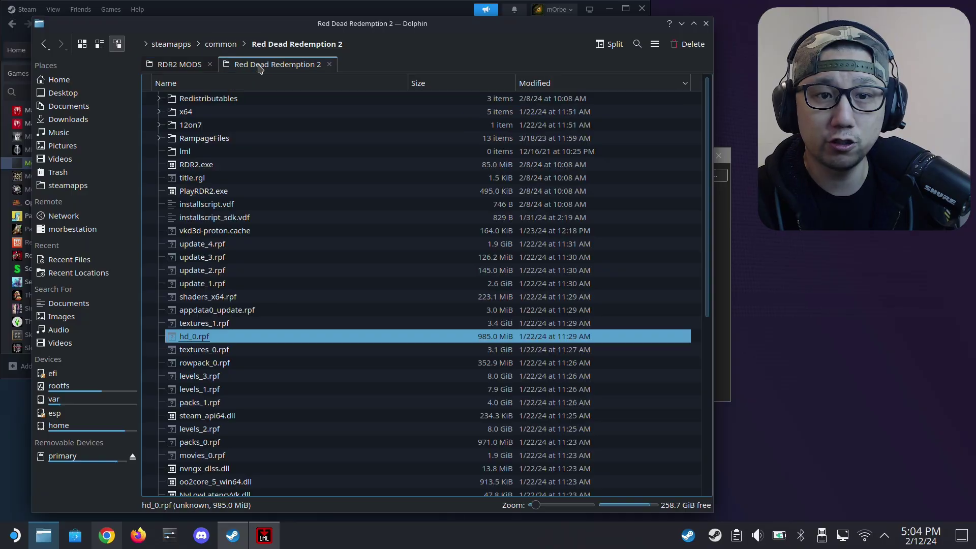
left_click(399, 45)
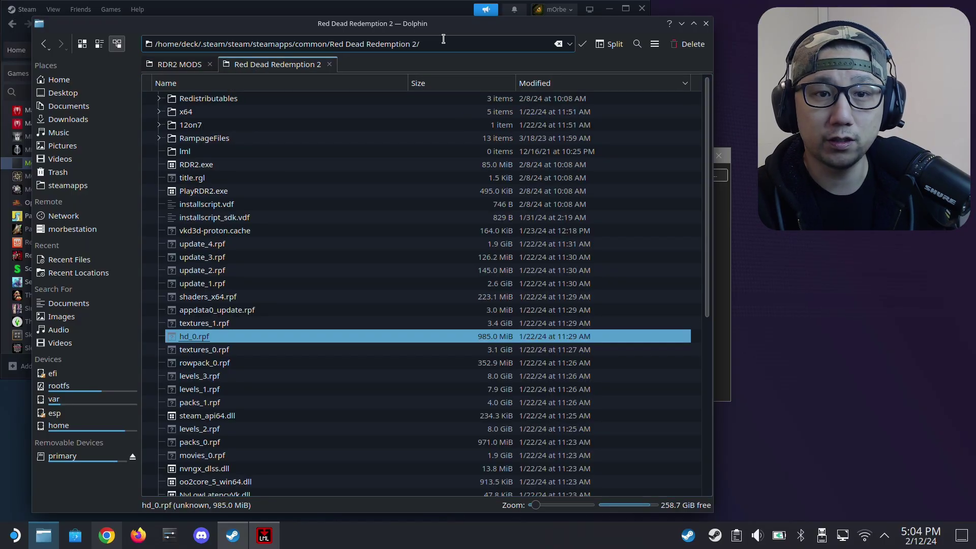
key("ctrl+a")
right_click(331, 47)
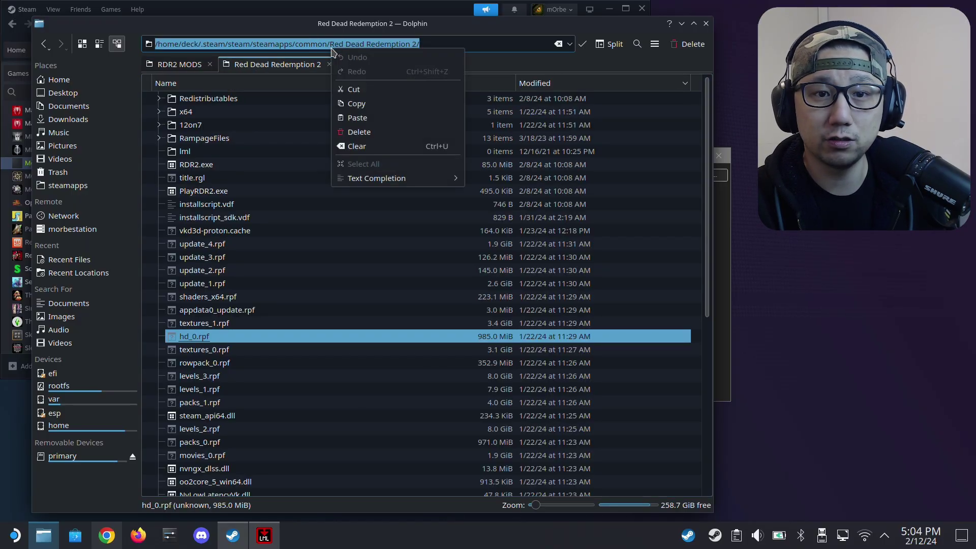
left_click(358, 103)
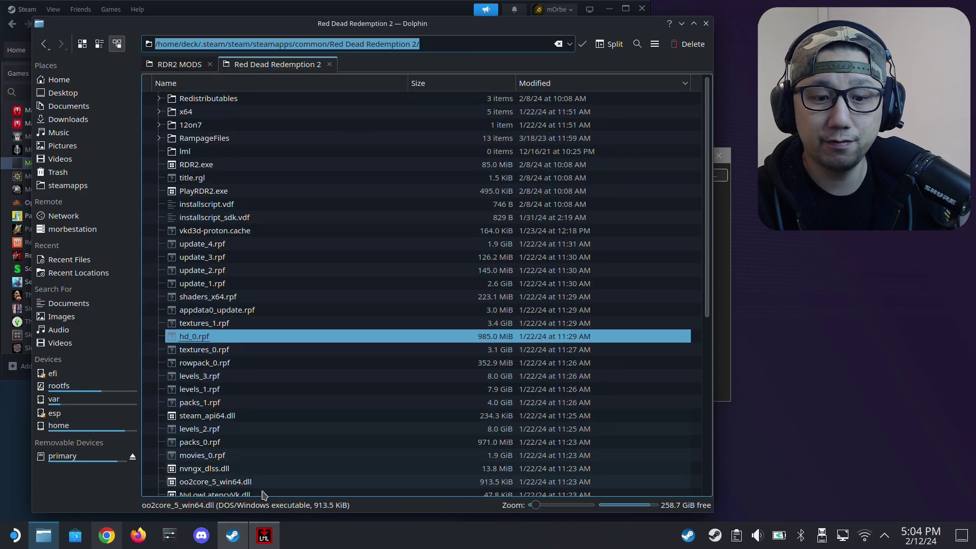
left_click(264, 535)
right_click(343, 178)
left_click(391, 216)
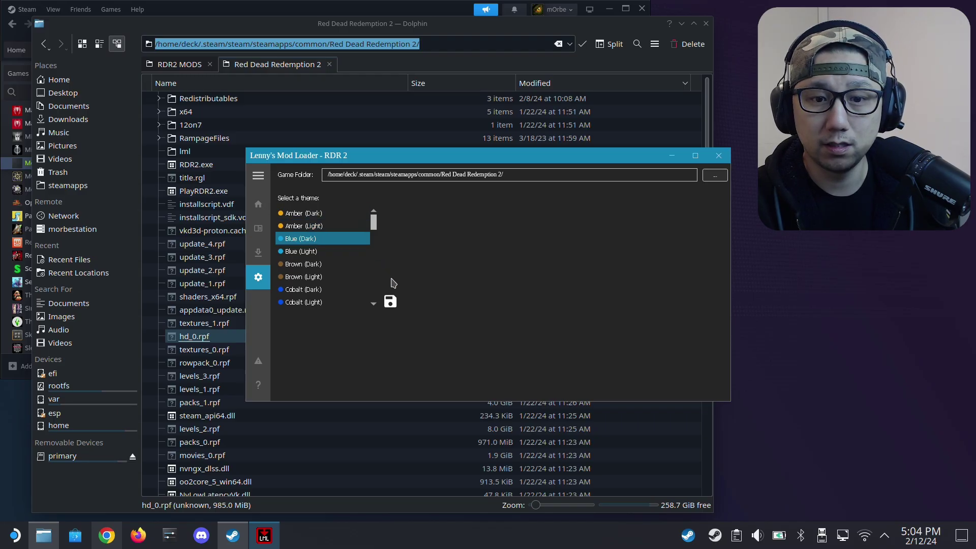
Save the Red Dead Redemption 2 game folder setting, returning to the Welcome page
left_click(392, 301)
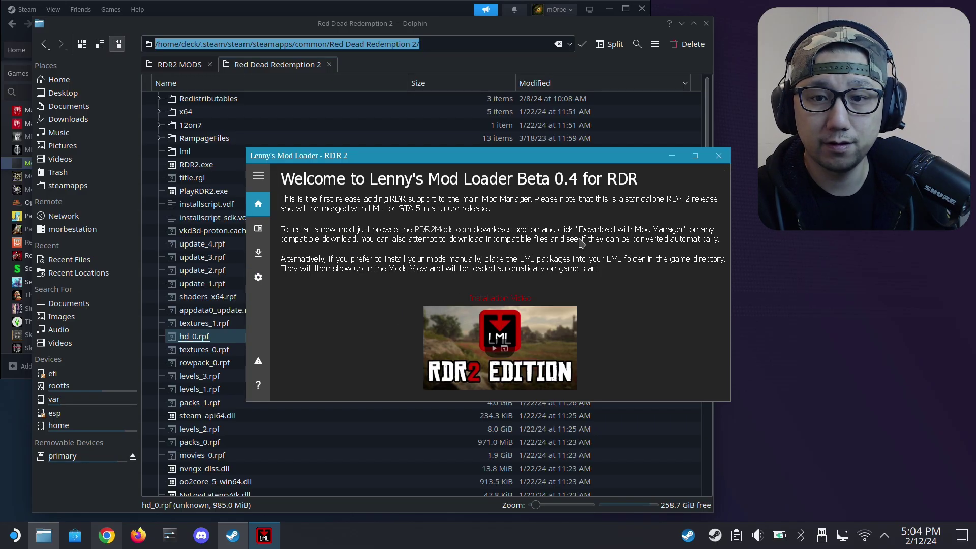